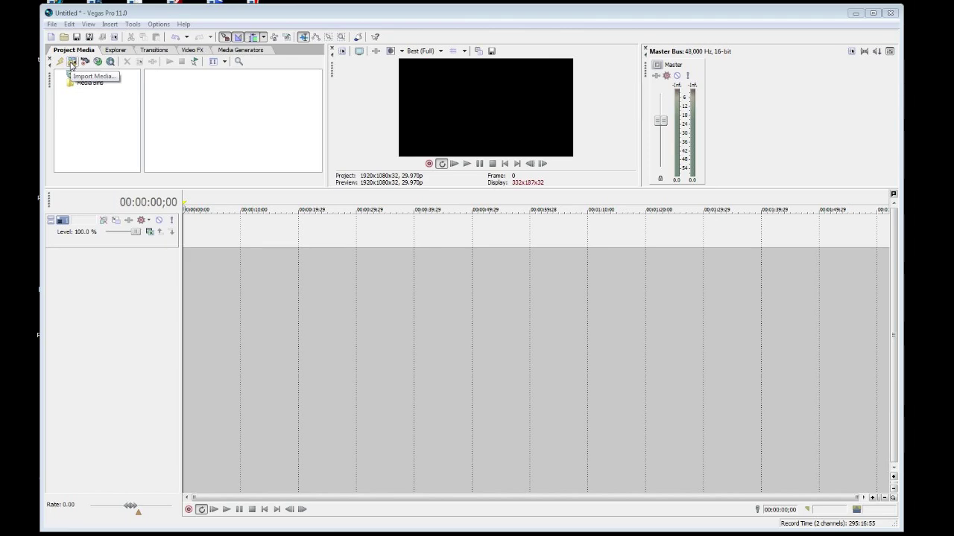
Start Import Media in the jpg folder, pick IMG_2683, then go up one level to seg4
left_click(72, 62)
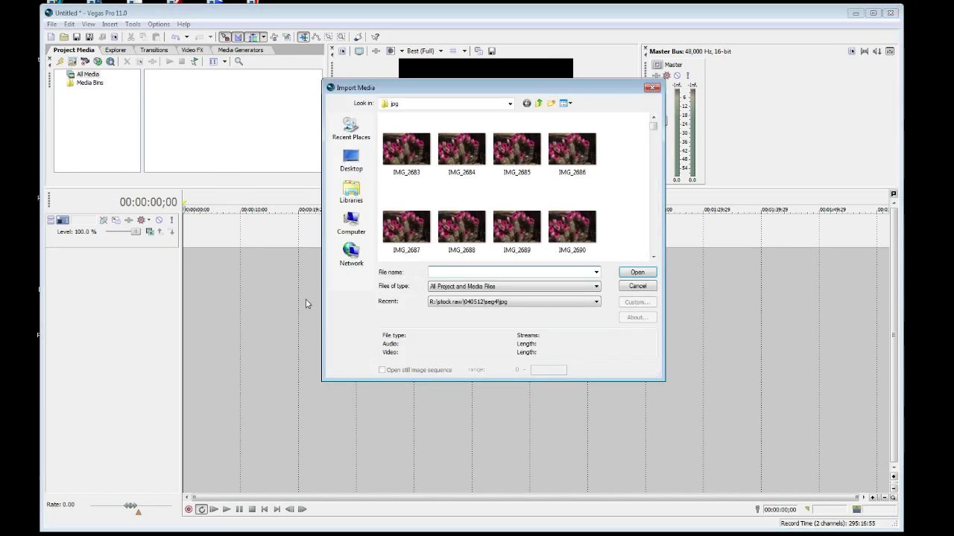
left_click(511, 104)
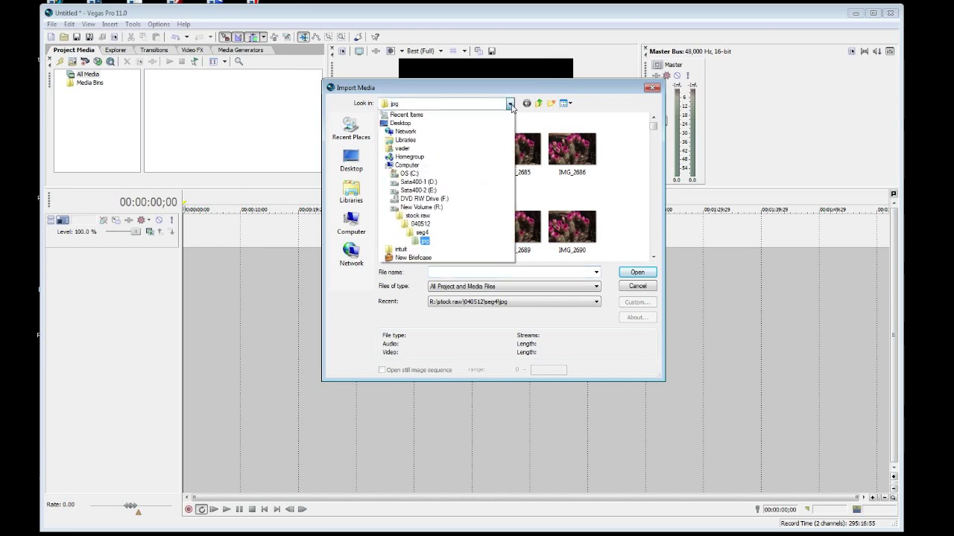
left_click(511, 104)
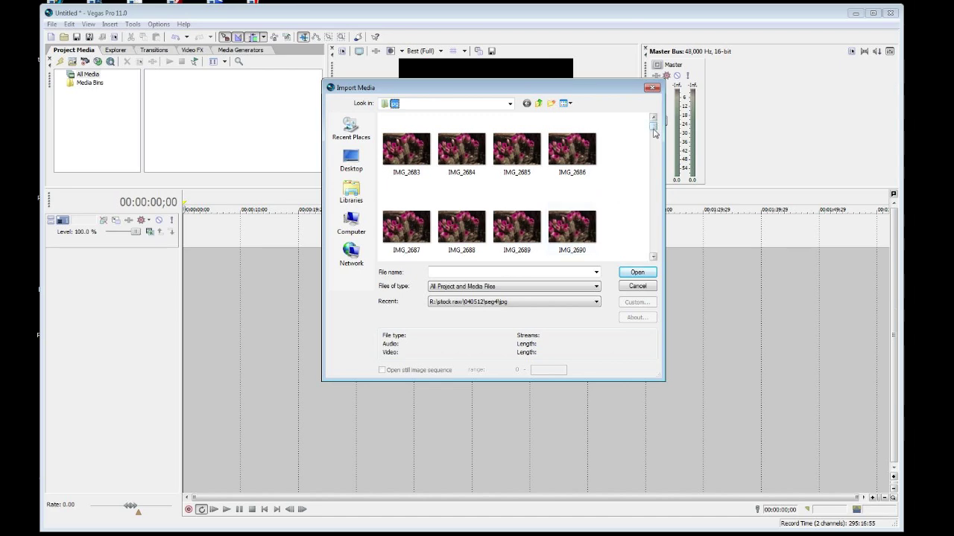
left_click(388, 149)
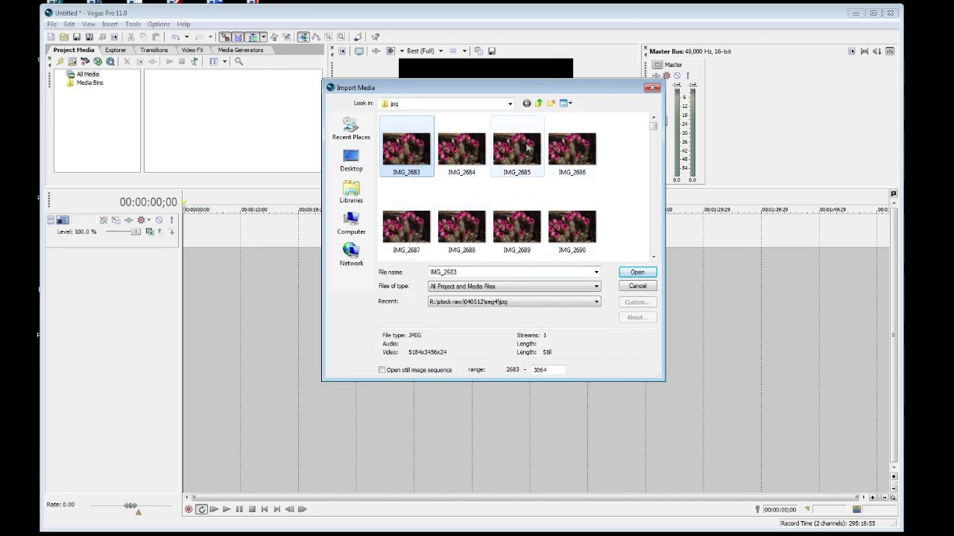
left_click(538, 103)
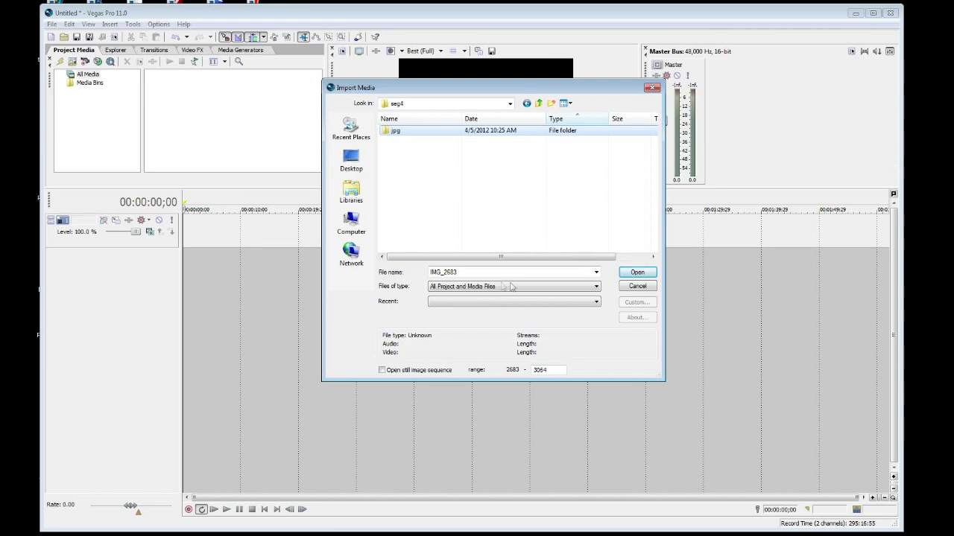
Switch the Files of type filter to RED Raw, then to All Files (*.*)
left_click(597, 288)
left_click(597, 288)
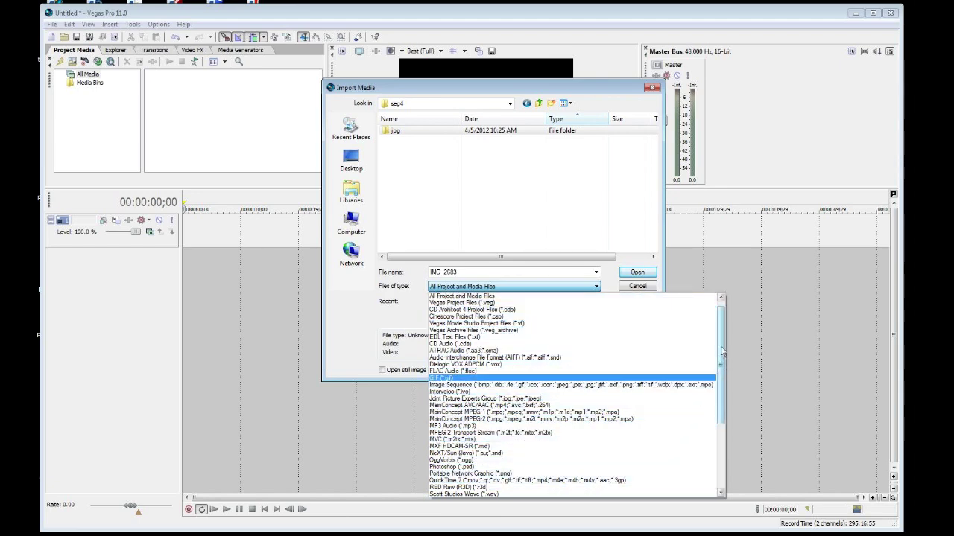
left_click_drag(723, 356, 732, 432)
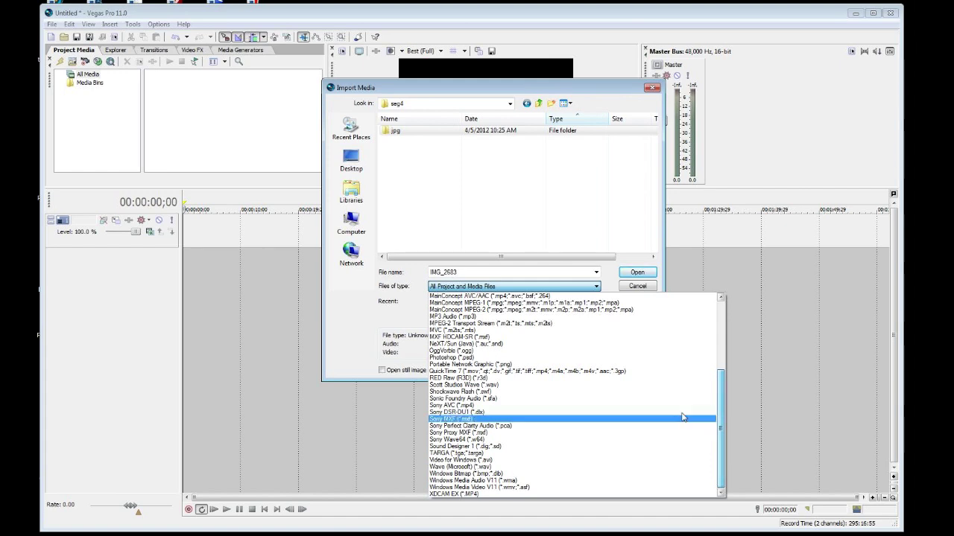
left_click(630, 383)
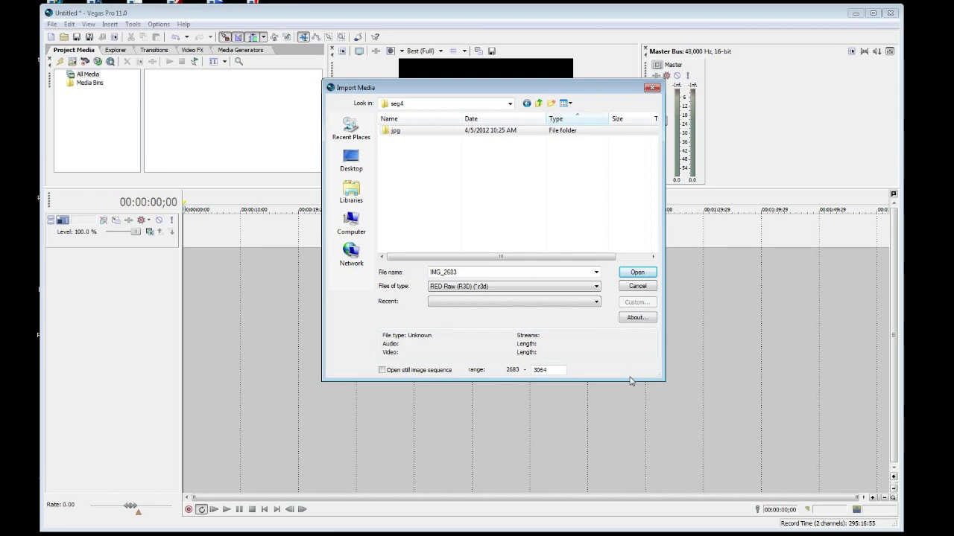
left_click(596, 288)
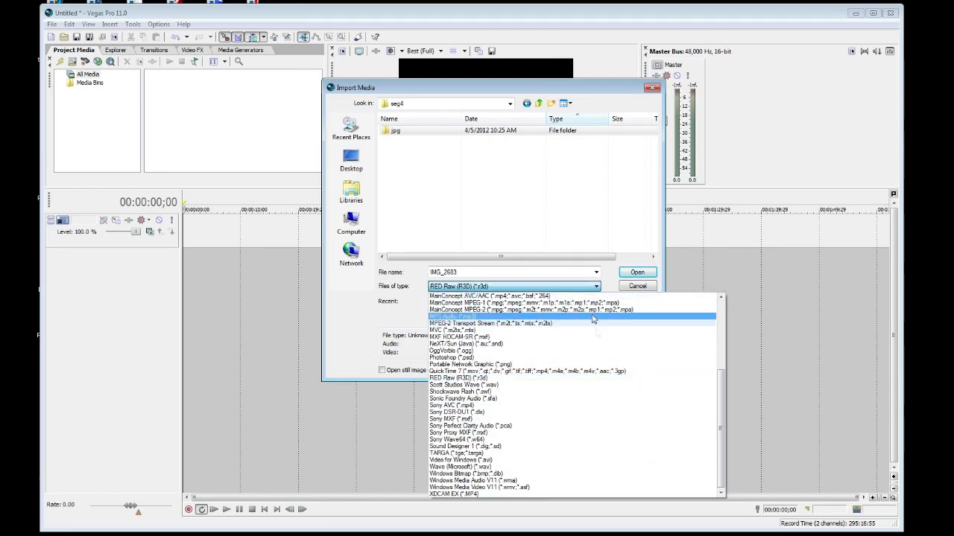
left_click_drag(721, 423, 730, 340)
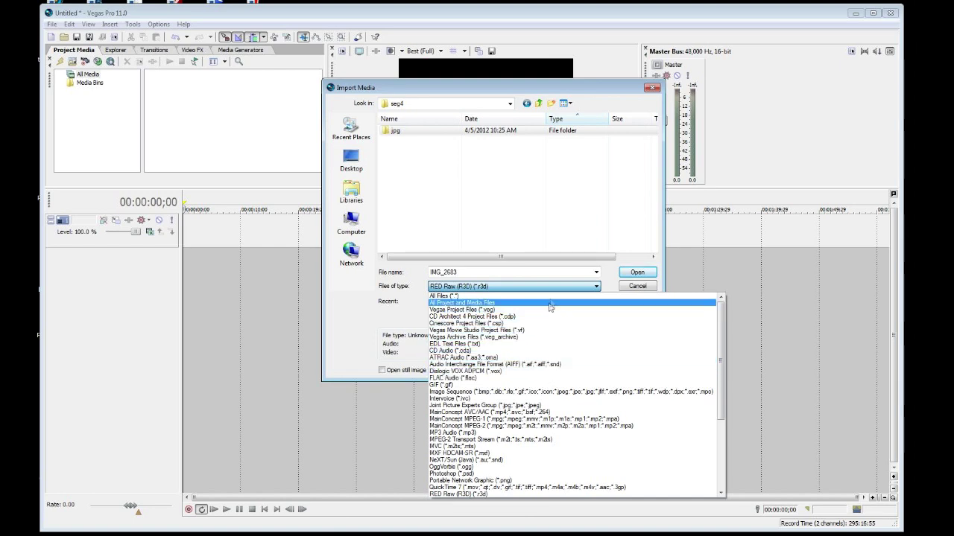
left_click(526, 297)
Check the IMG_2683 file and the recent locations list, then select the jpg folder
left_click(408, 141)
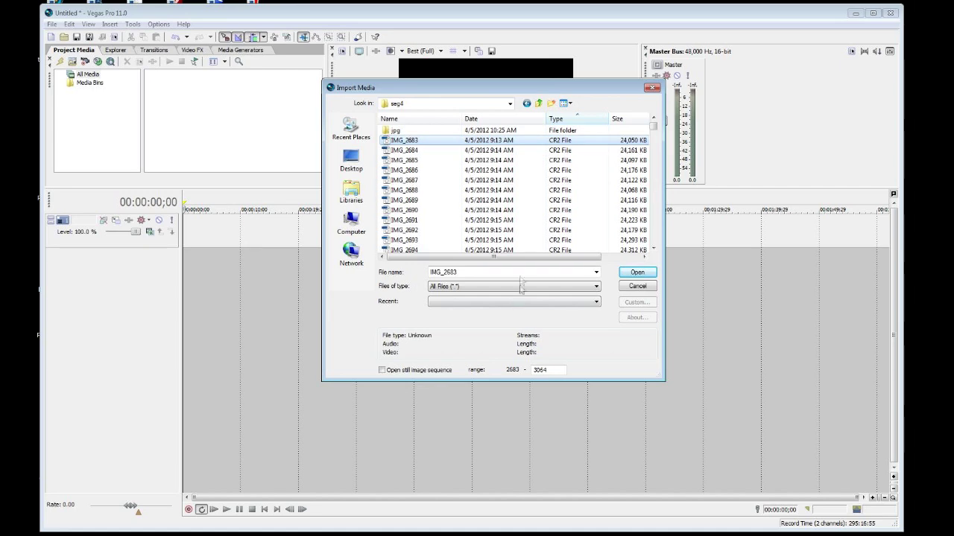
left_click(597, 302)
left_click(597, 301)
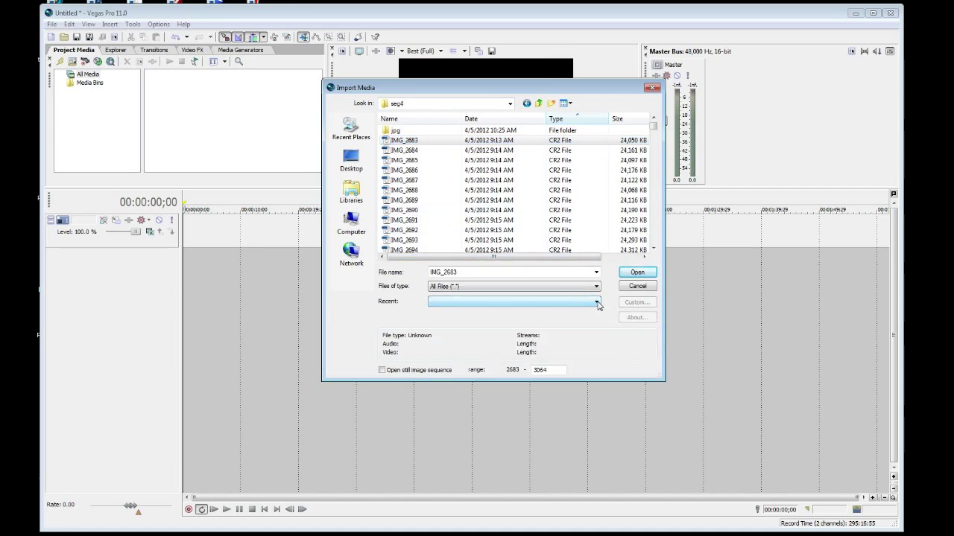
left_click(418, 143)
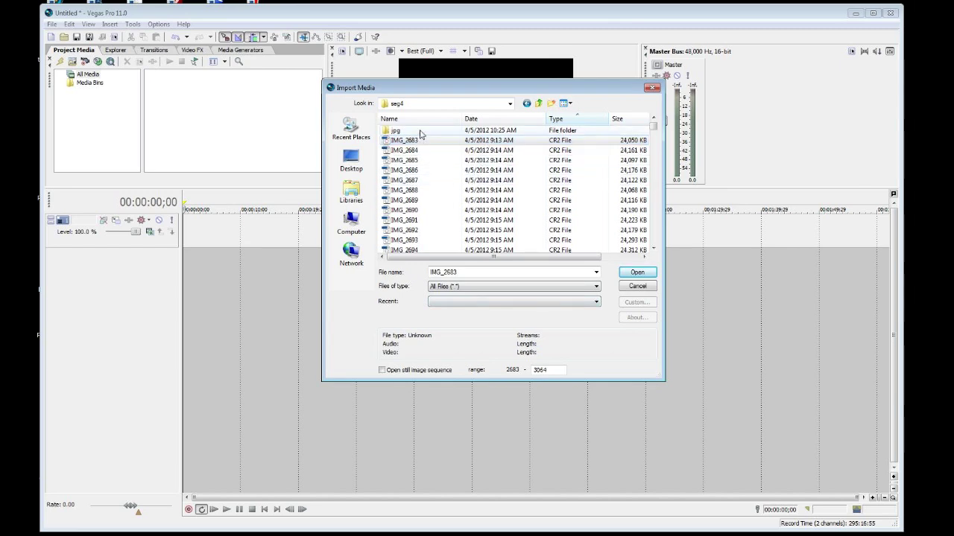
left_click(420, 133)
Open the jpg folder and import IMG_2683–IMG_3064 as a still image sequence
double_click(419, 133)
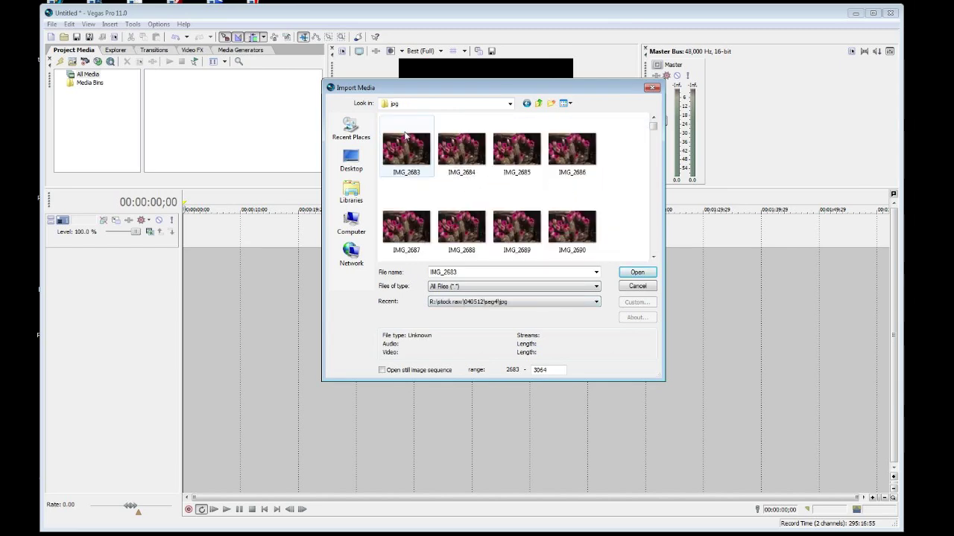
left_click(418, 169)
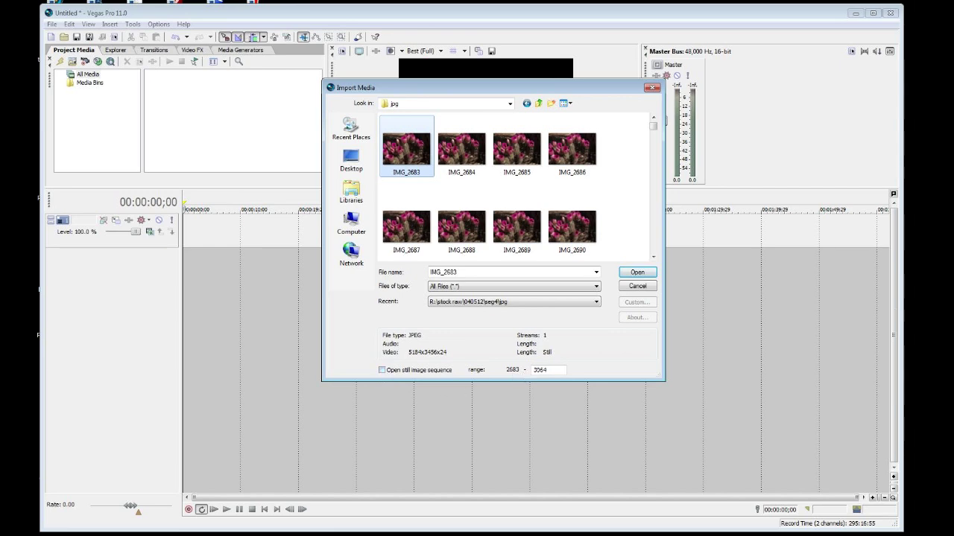
left_click(382, 371)
left_click(407, 152)
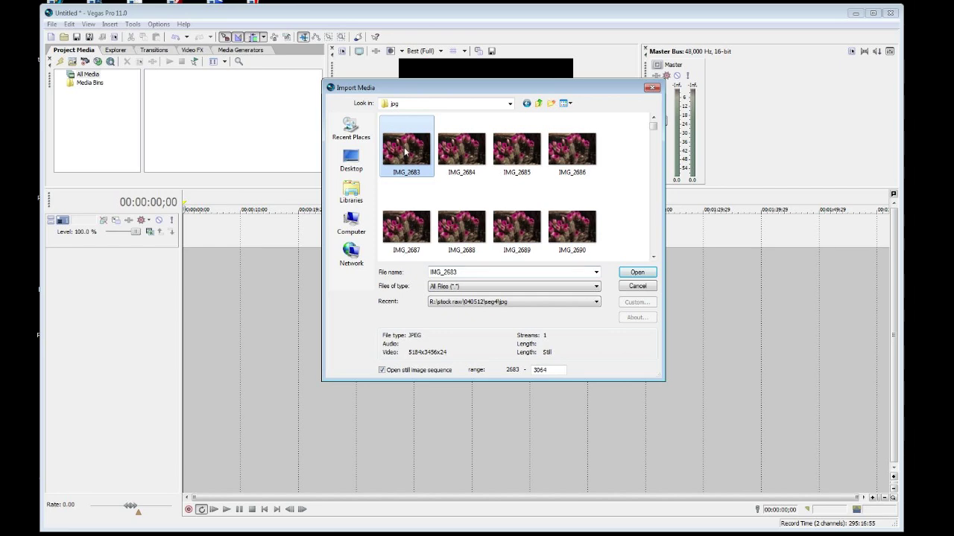
left_click(639, 273)
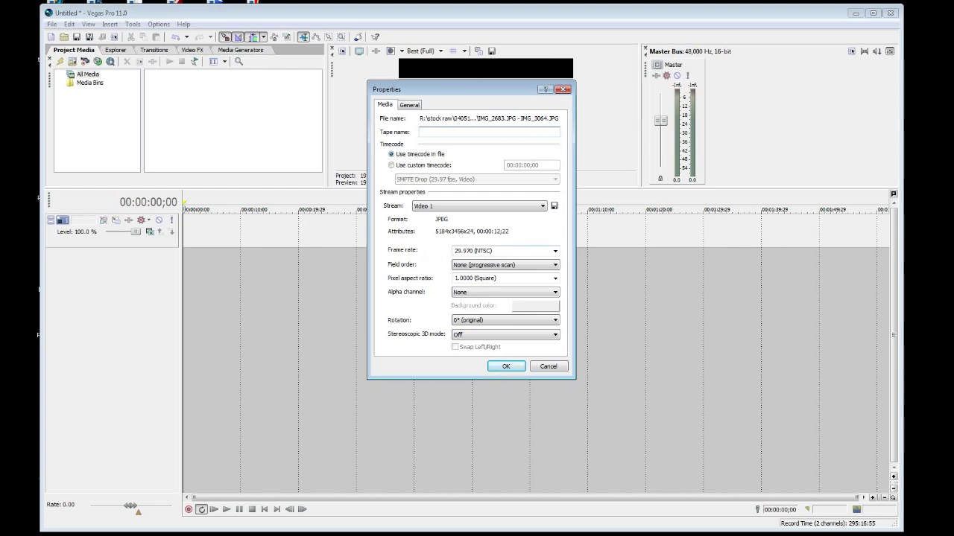
Change the sequence frame rate from 29.970 to 25.000 (PAL), keeping progressive field order
left_click(472, 250)
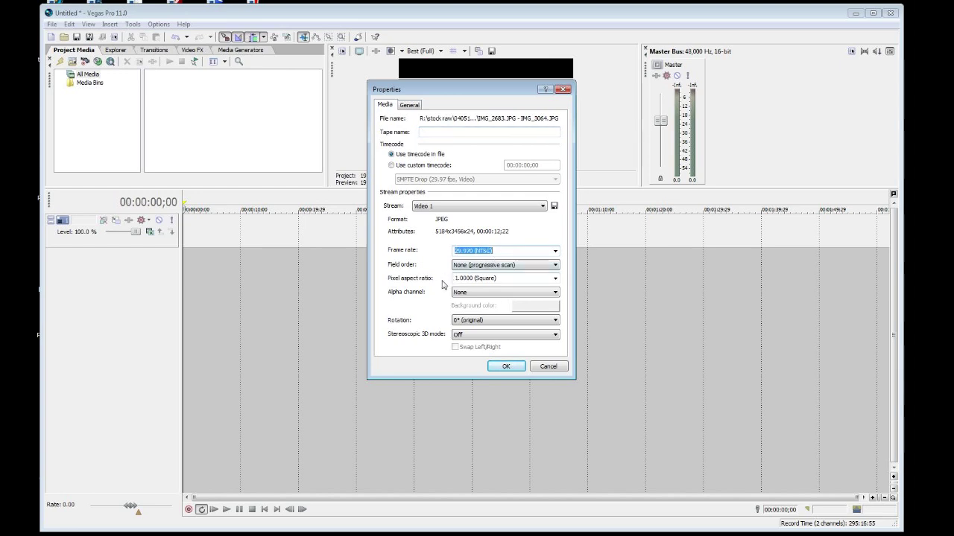
left_click(555, 251)
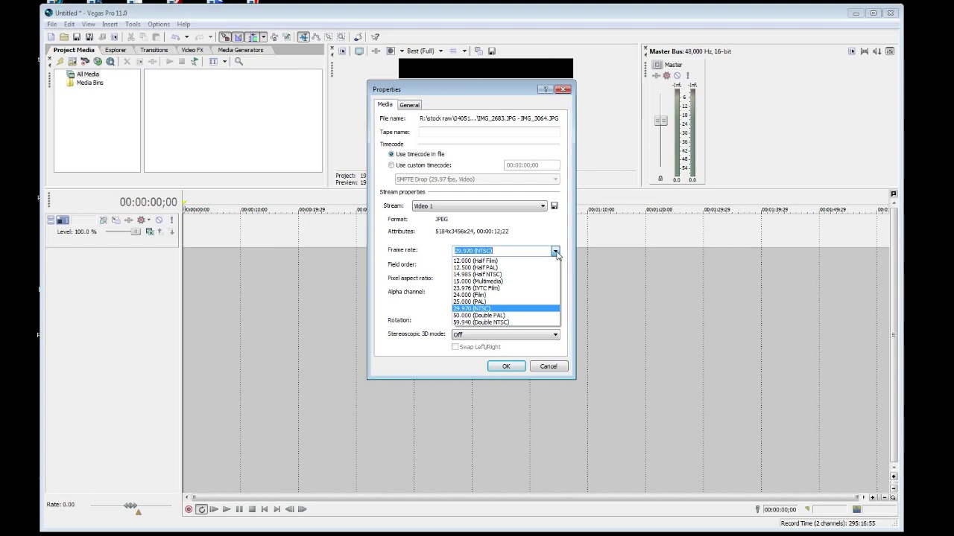
left_click(520, 295)
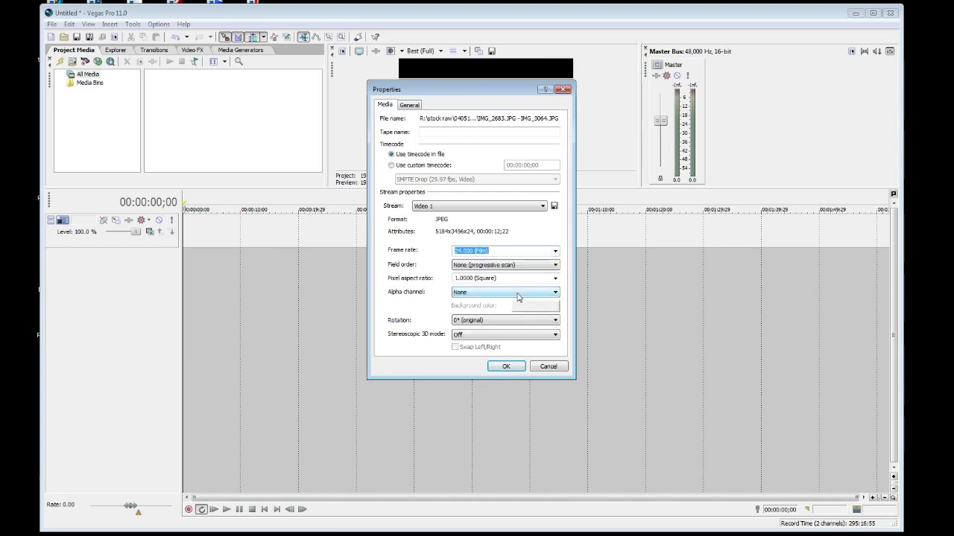
left_click(555, 251)
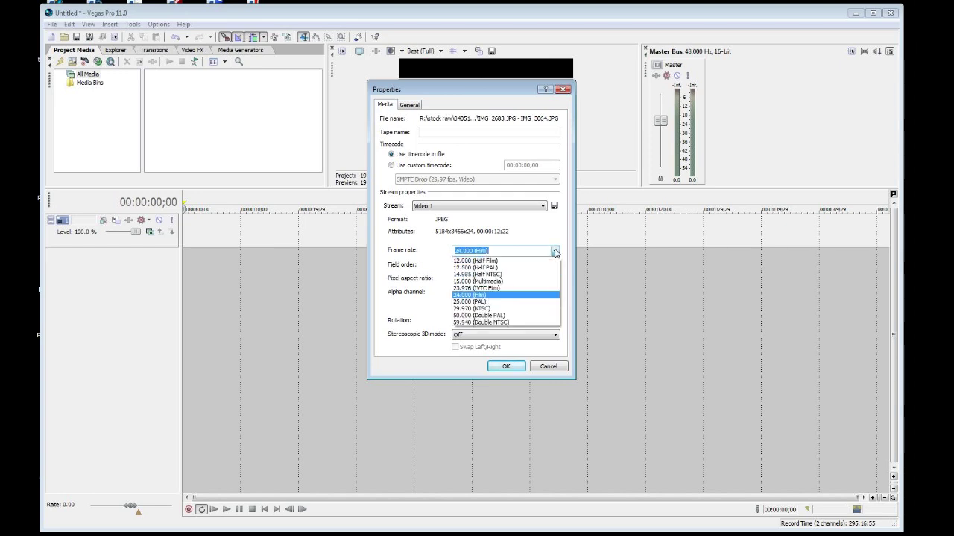
left_click(515, 301)
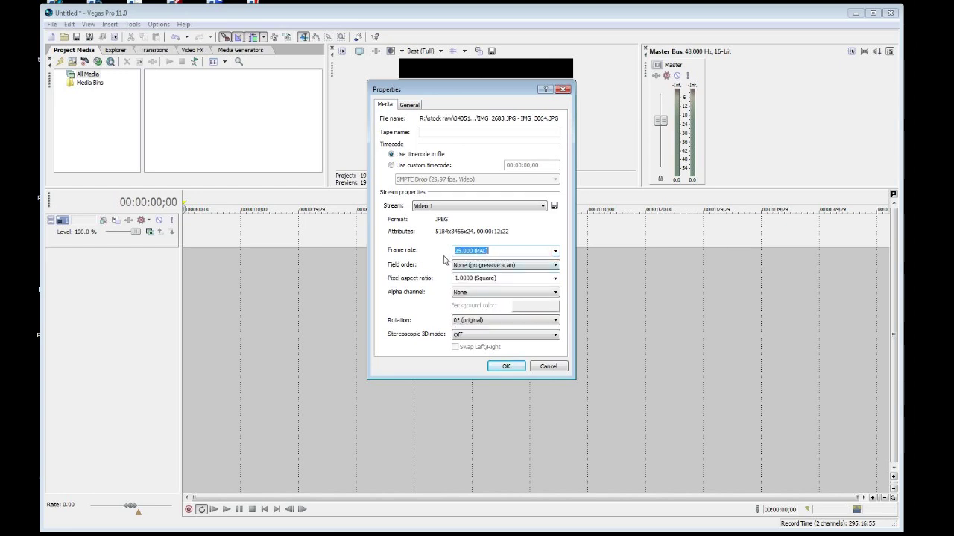
left_click(556, 266)
left_click(556, 266)
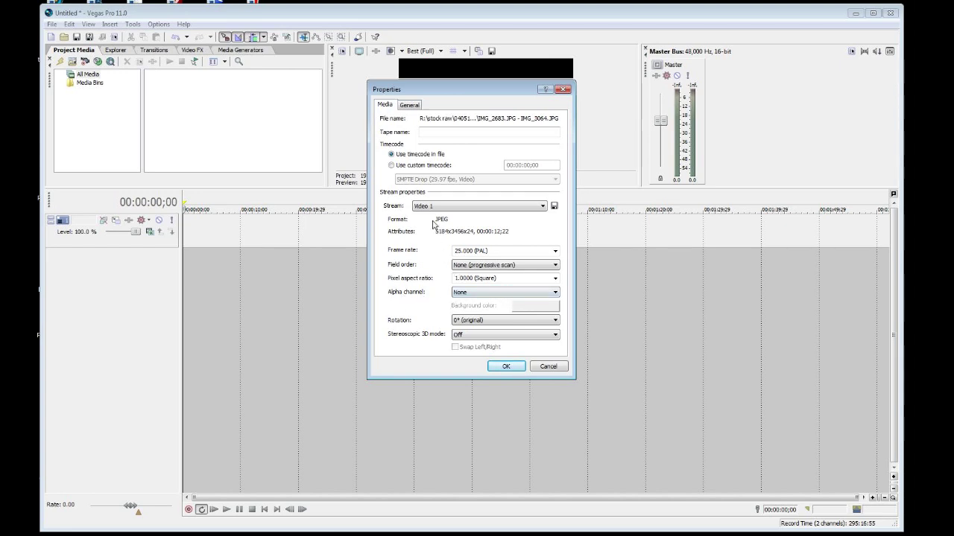
left_click(545, 325)
left_click(556, 292)
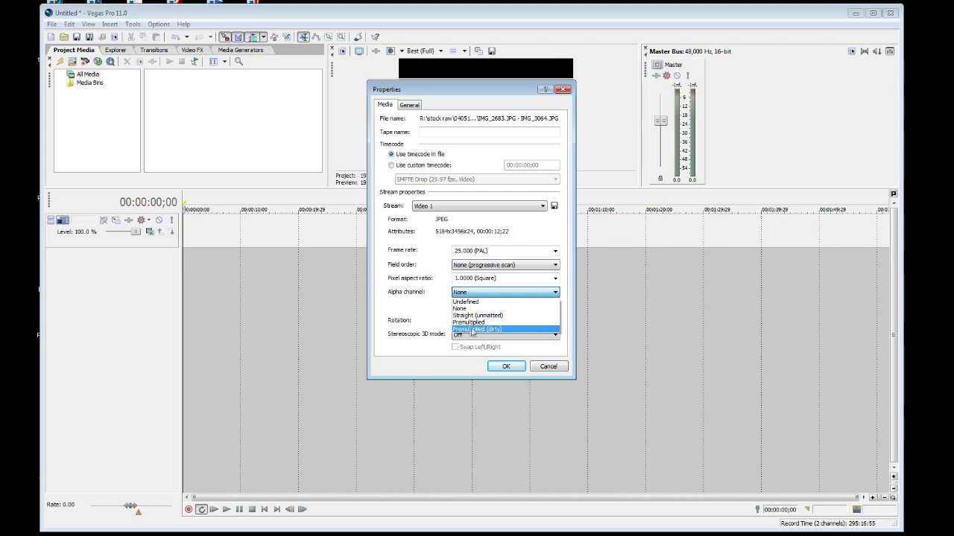
left_click(555, 293)
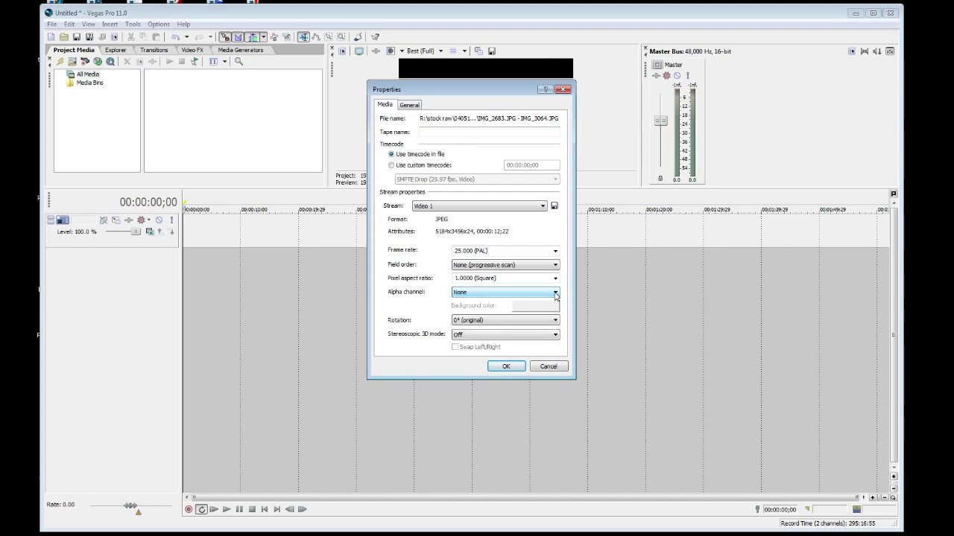
left_click(483, 323)
left_click(494, 365)
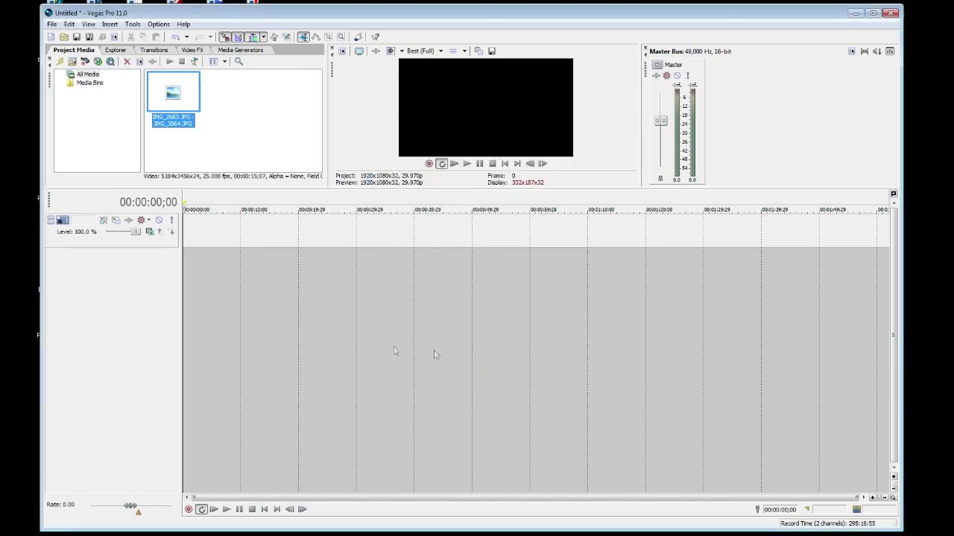
Drag the IMG_2683–IMG_3064 sequence from Project Media onto the timeline at 00:00:00;00
left_click_drag(173, 91, 188, 238)
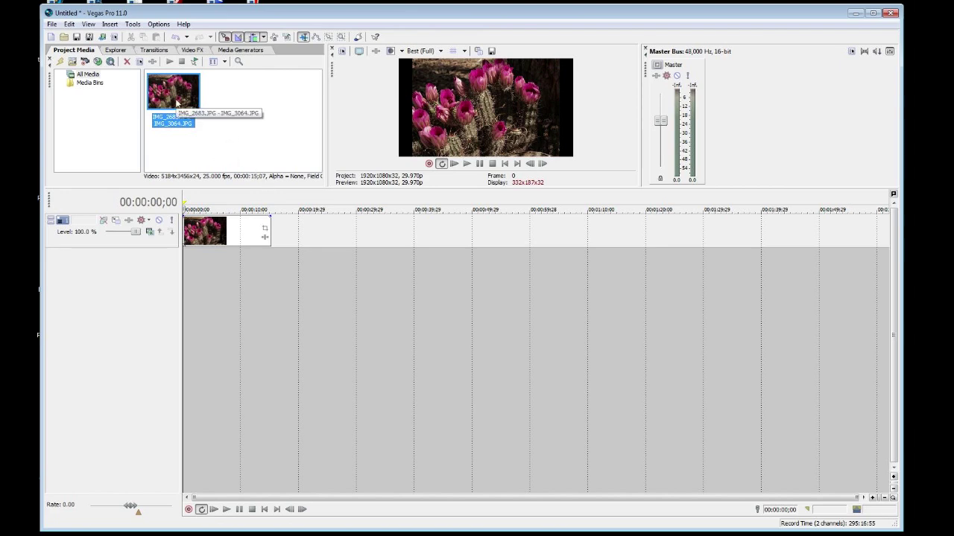
Re-import IMG_2683–IMG_3064 as a still image sequence
left_click(72, 62)
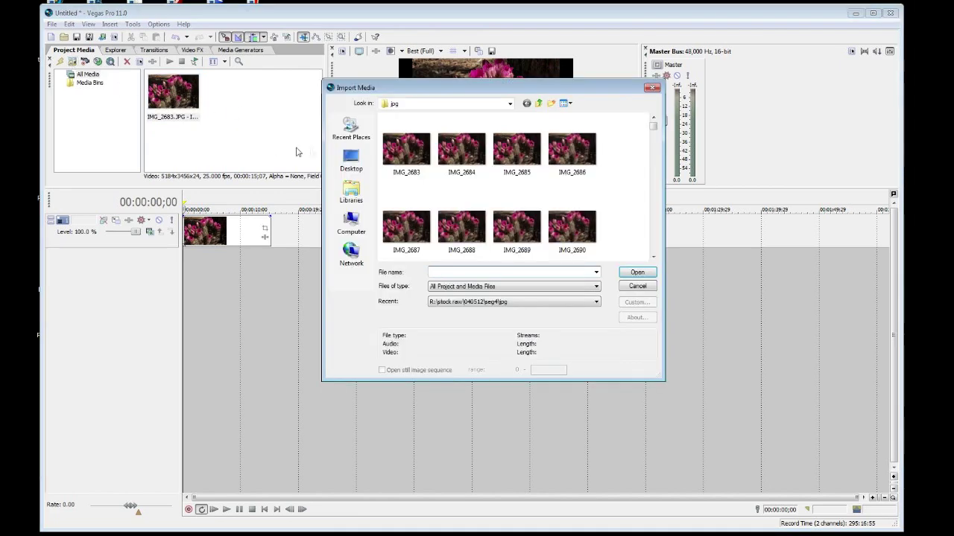
left_click(406, 149)
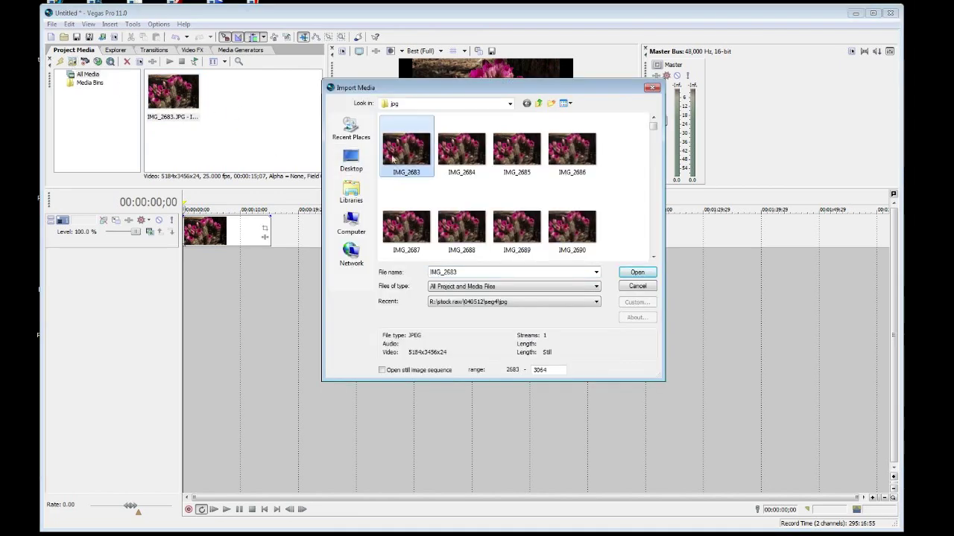
left_click(388, 371)
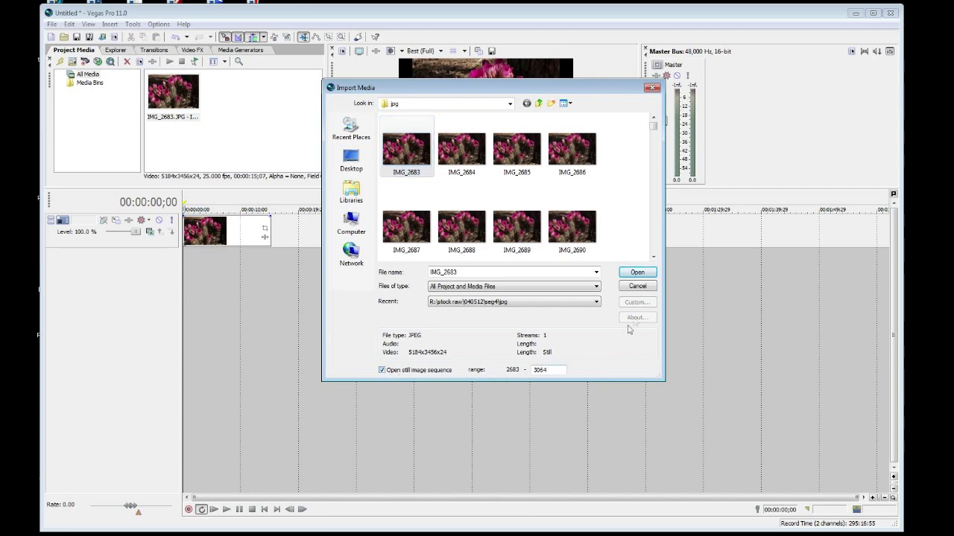
left_click(637, 272)
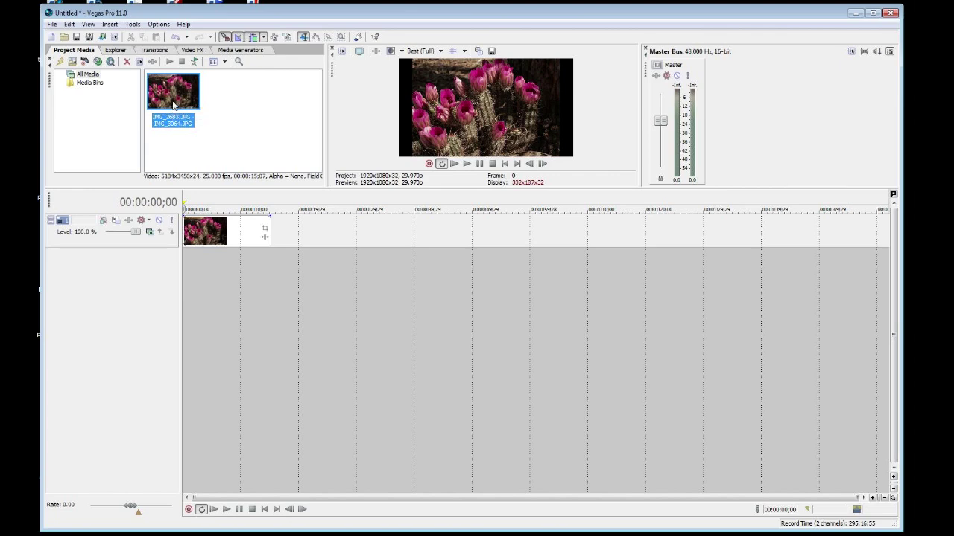
Cancel a removal of the sequence media, then open its right-click menu
key("Delete")
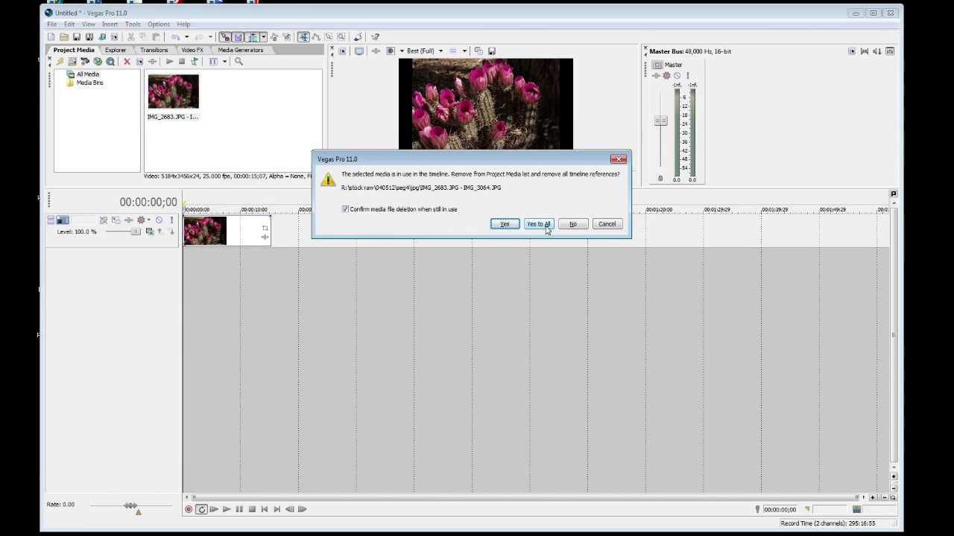
left_click(607, 224)
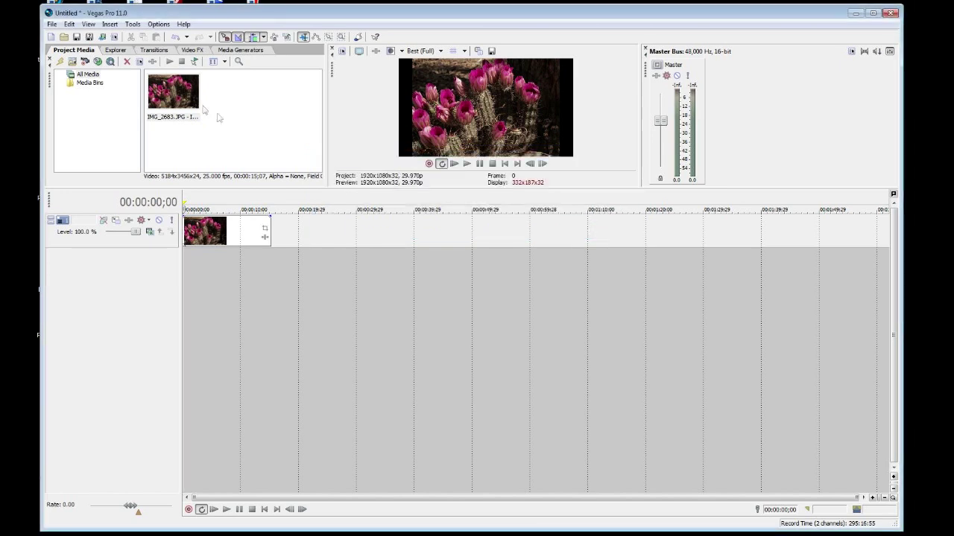
left_click(168, 119)
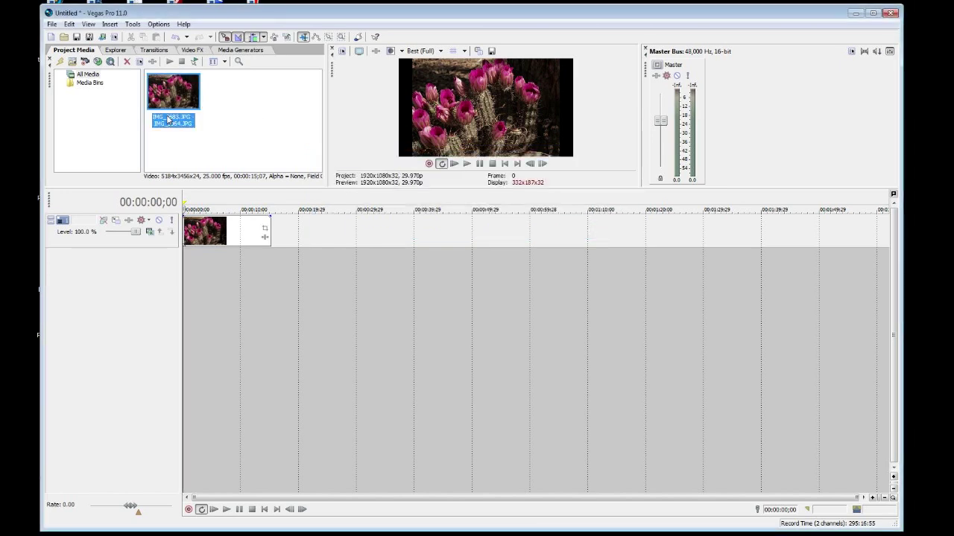
right_click(168, 119)
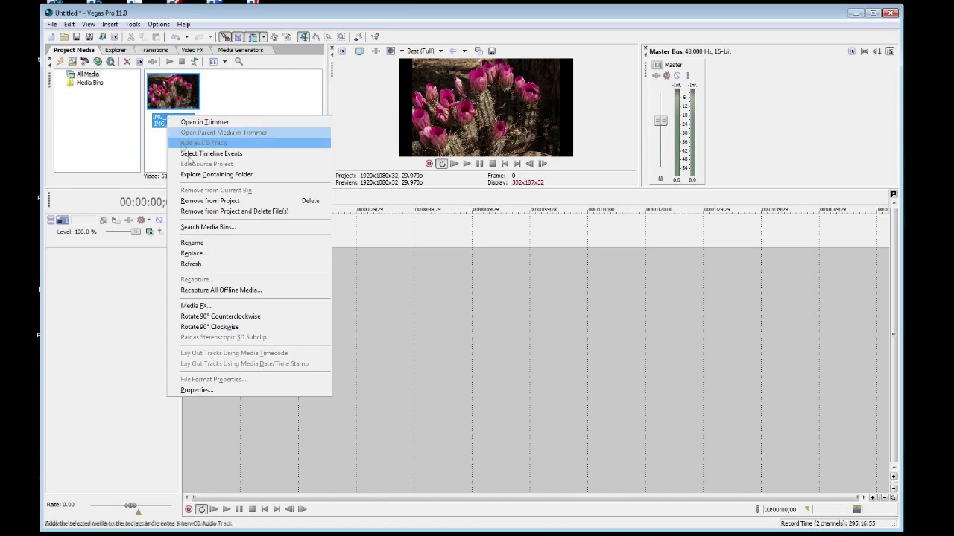
Rename the image sequence media to 25fpssequence
left_click(192, 243)
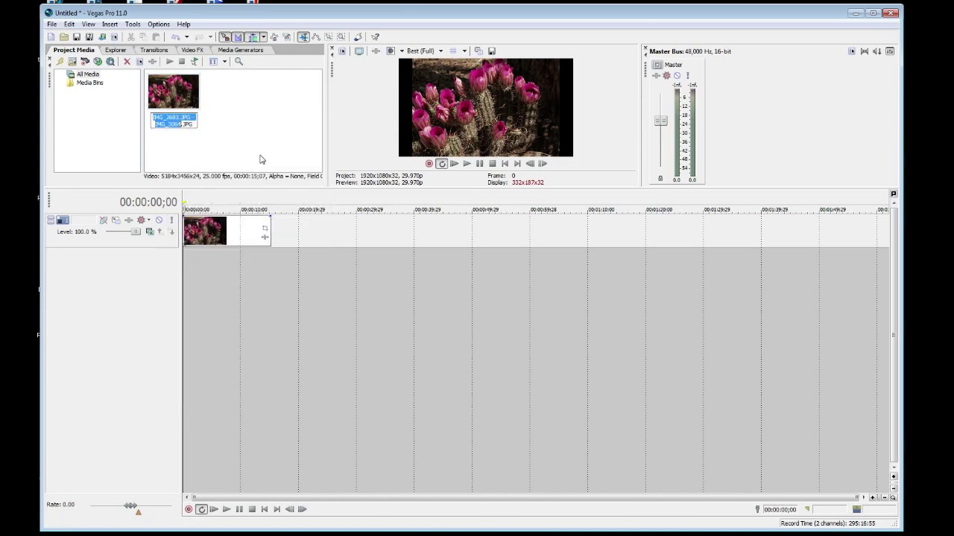
type("2")
type("5fpsseque")
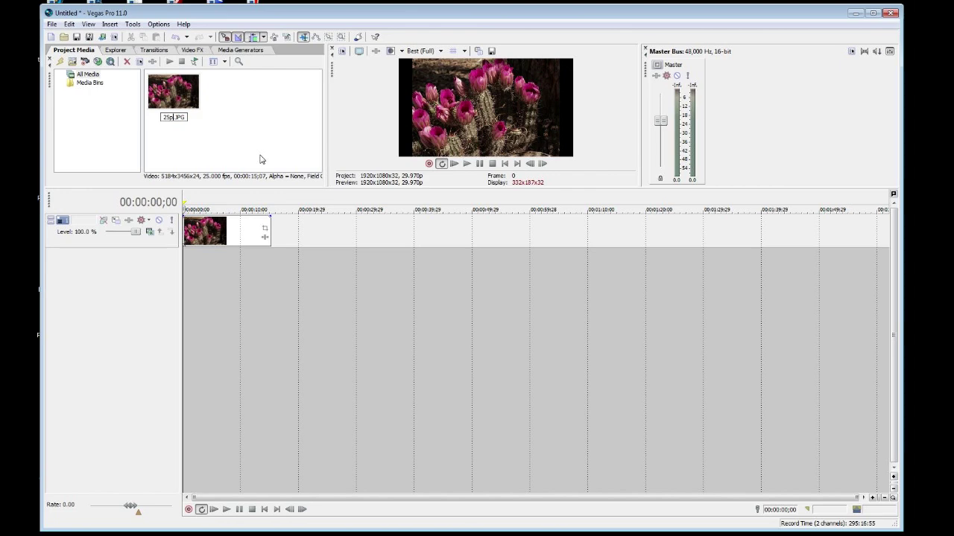
type("nce")
key("Return")
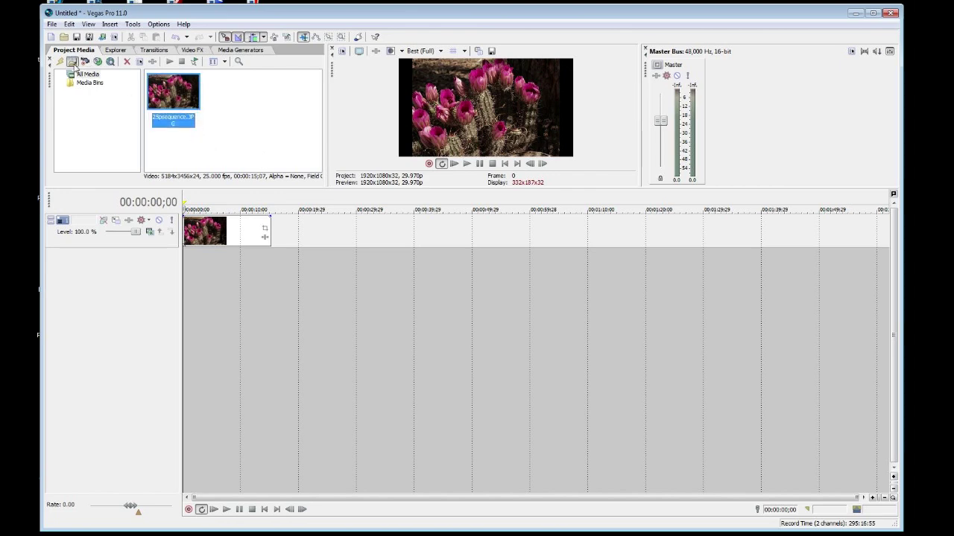
Import IMG_2683 onward again as a still image sequence
left_click(62, 61)
left_click(403, 149)
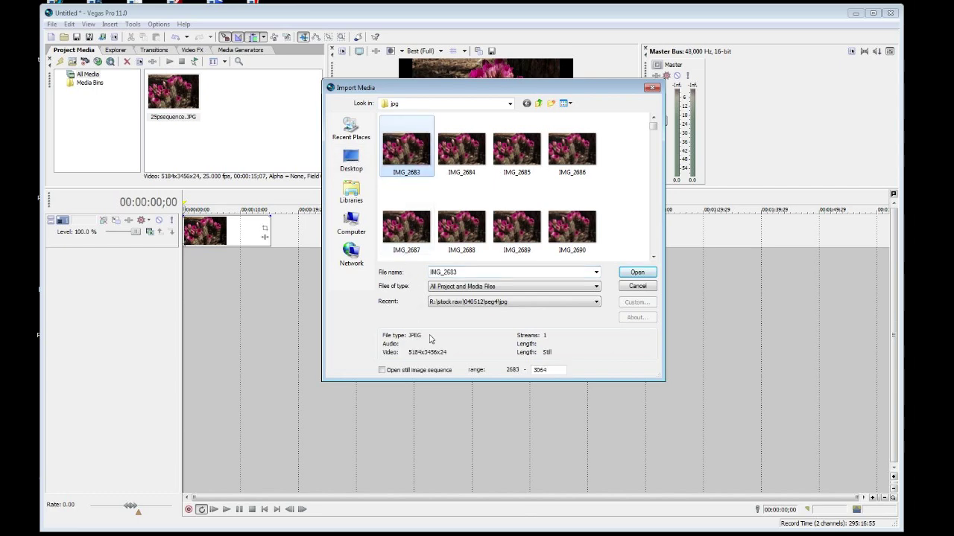
left_click(381, 370)
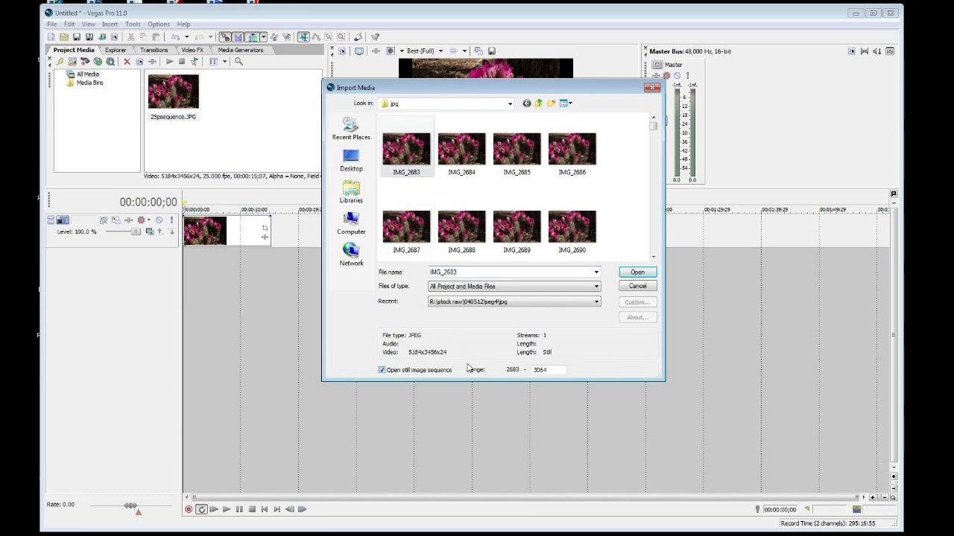
left_click(631, 274)
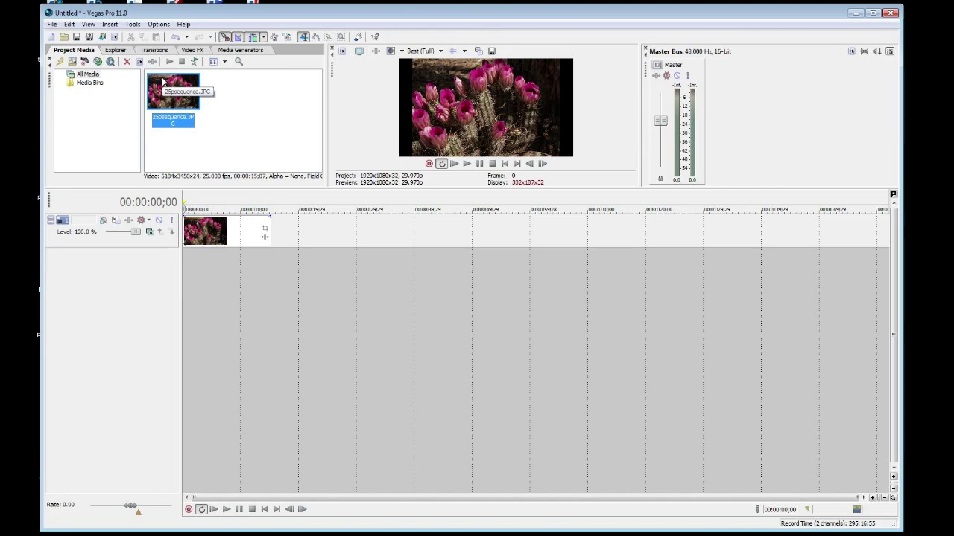
Remove the media from the project and timeline, confirming the deletion
key("Delete")
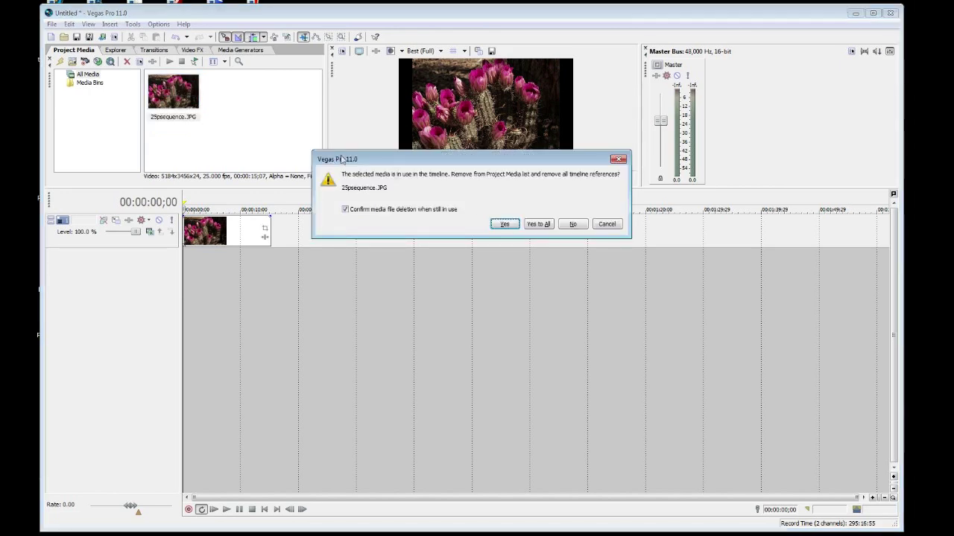
left_click(504, 225)
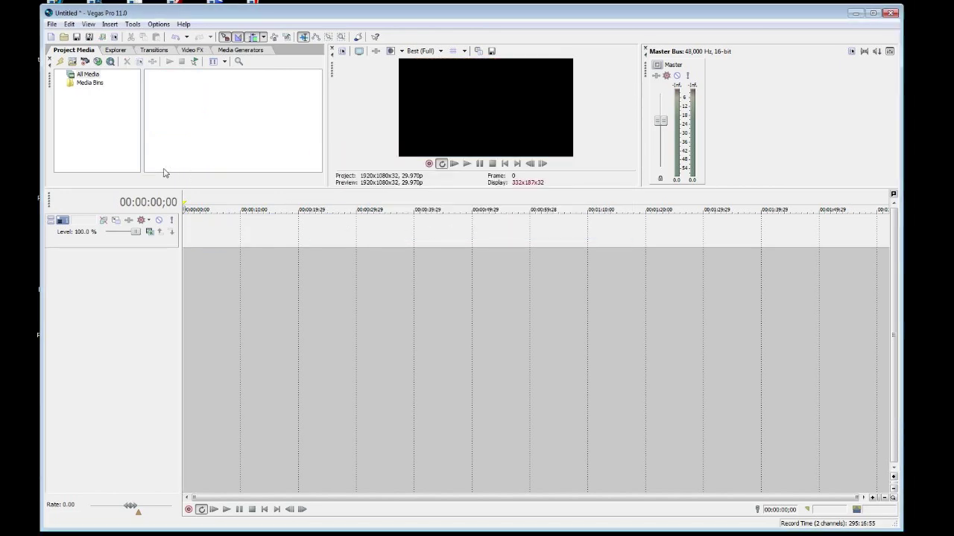
left_click(72, 62)
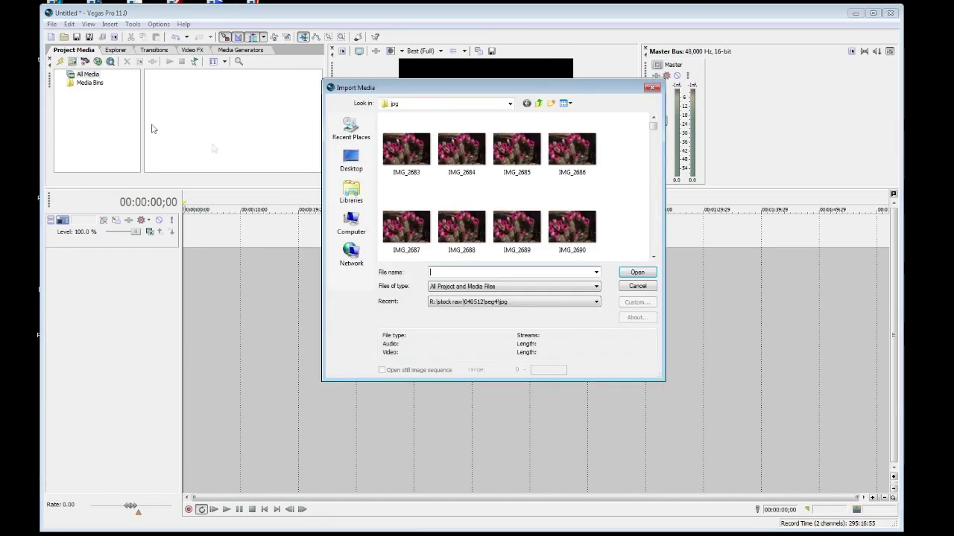
Import IMG_2683–IMG_3064 as a sequence, accepting its 29.970 fps properties
left_click(407, 152)
left_click(382, 370)
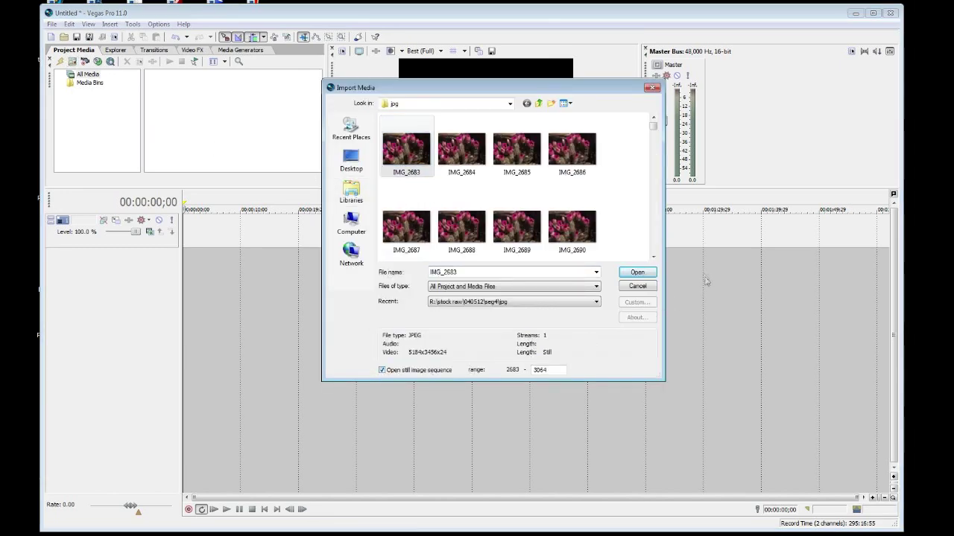
left_click(637, 273)
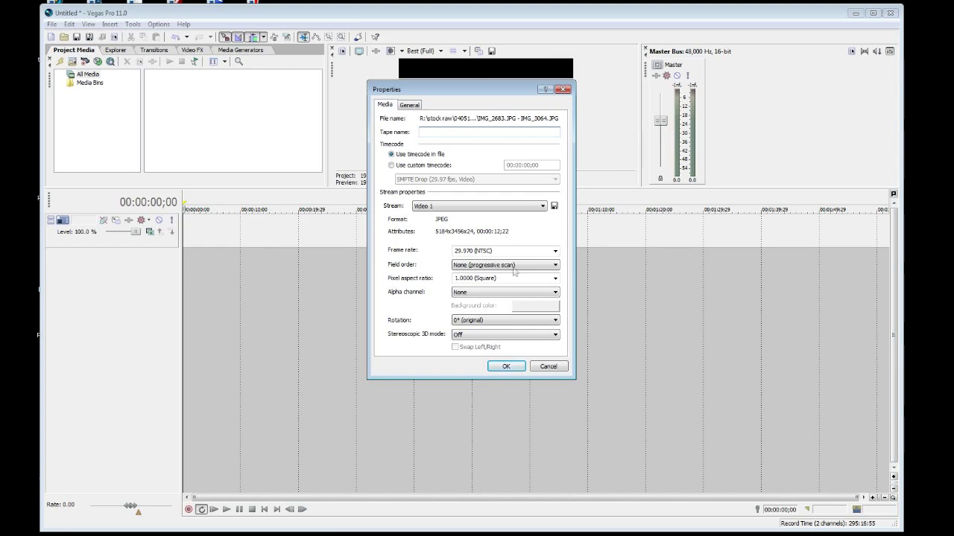
left_click(505, 365)
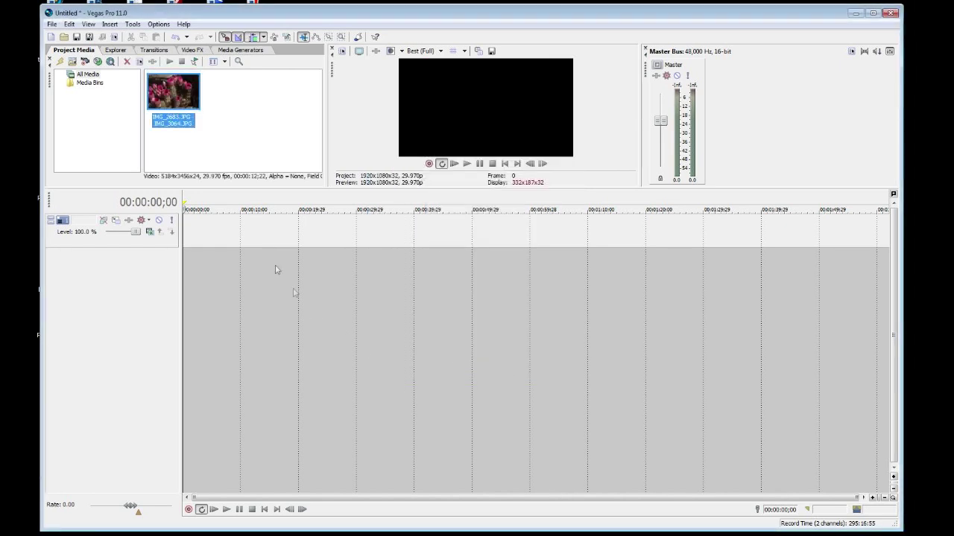
Drag the sequence to the timeline start and preview it at 00:00:03;29
left_click_drag(182, 98, 188, 242)
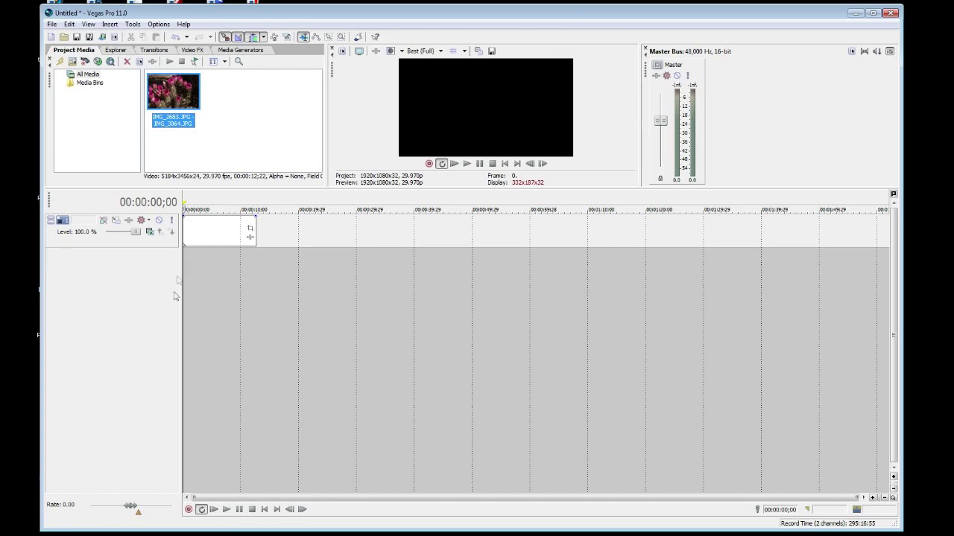
left_click(207, 287)
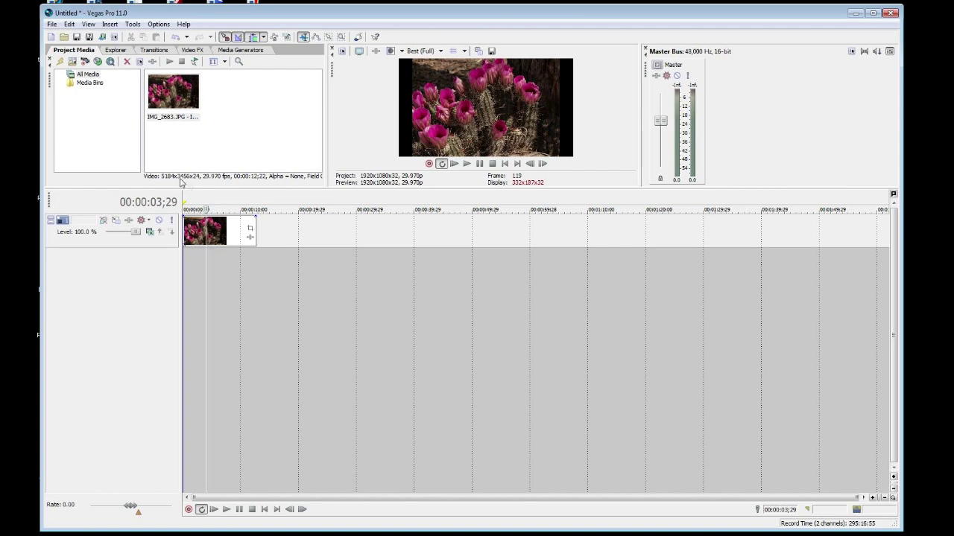
left_click(52, 24)
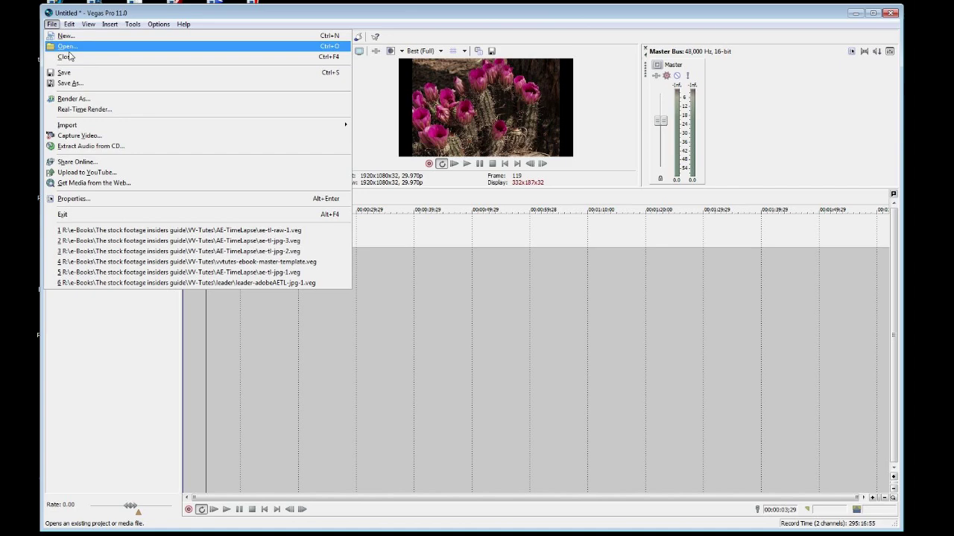
Confirm the HD 1080 project properties, then float and re-dock the Video Preview
left_click(73, 198)
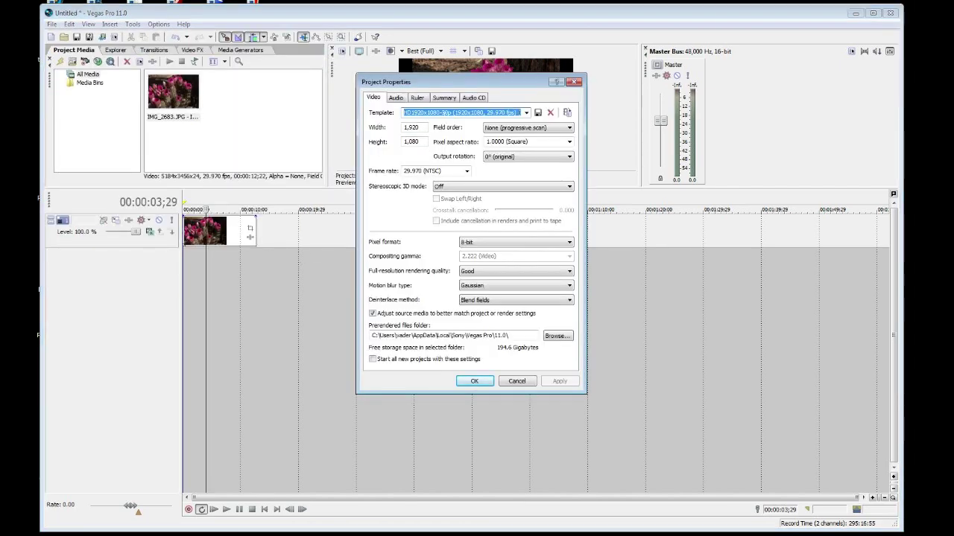
left_click(474, 381)
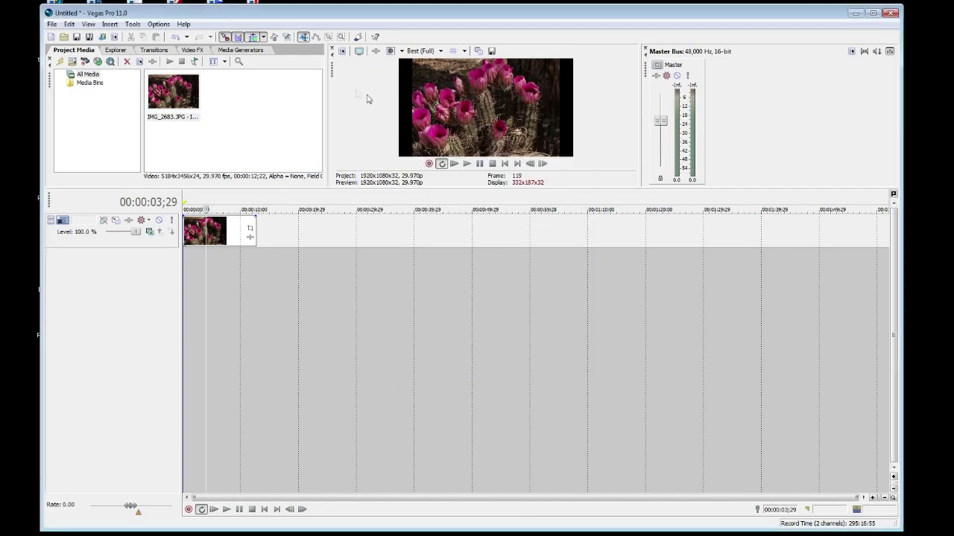
left_click_drag(331, 74, 95, 27)
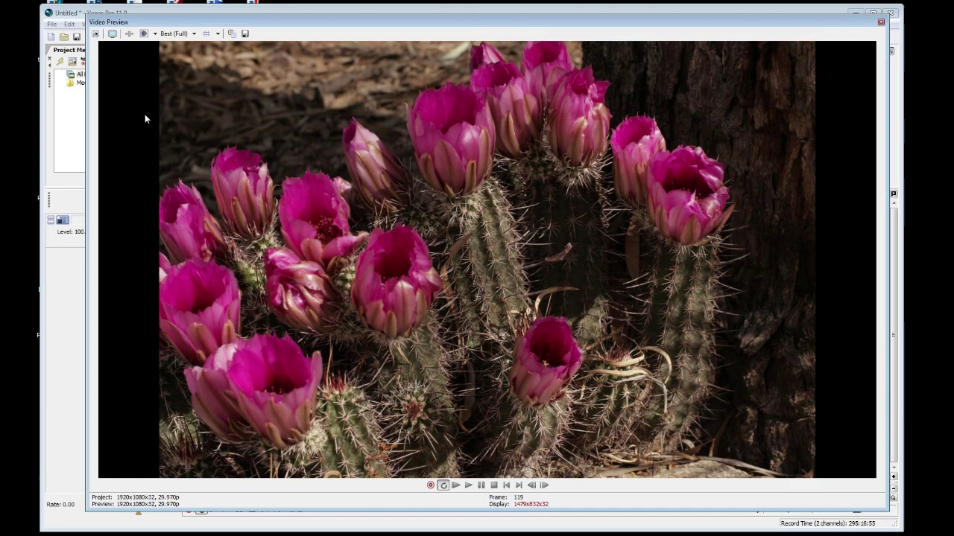
left_click_drag(712, 23, 418, 84)
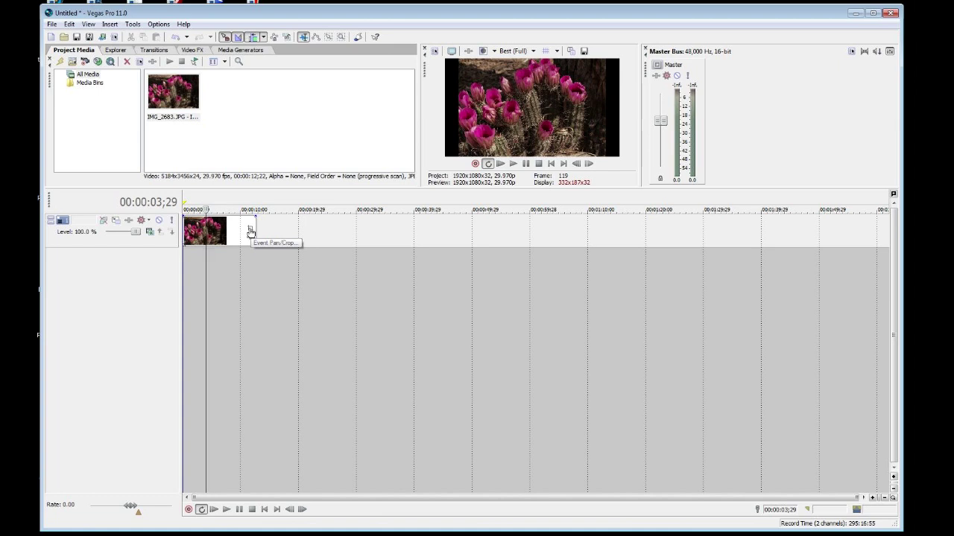
Float Event Pan/Crop and shrink the crop to a centred 3,792 x 2,528 area
left_click(250, 232)
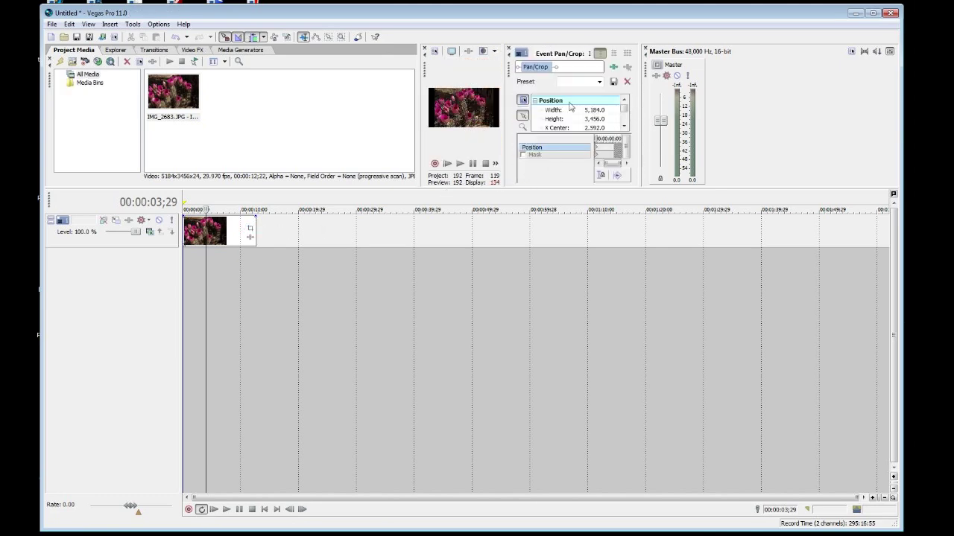
left_click_drag(509, 75, 102, 39)
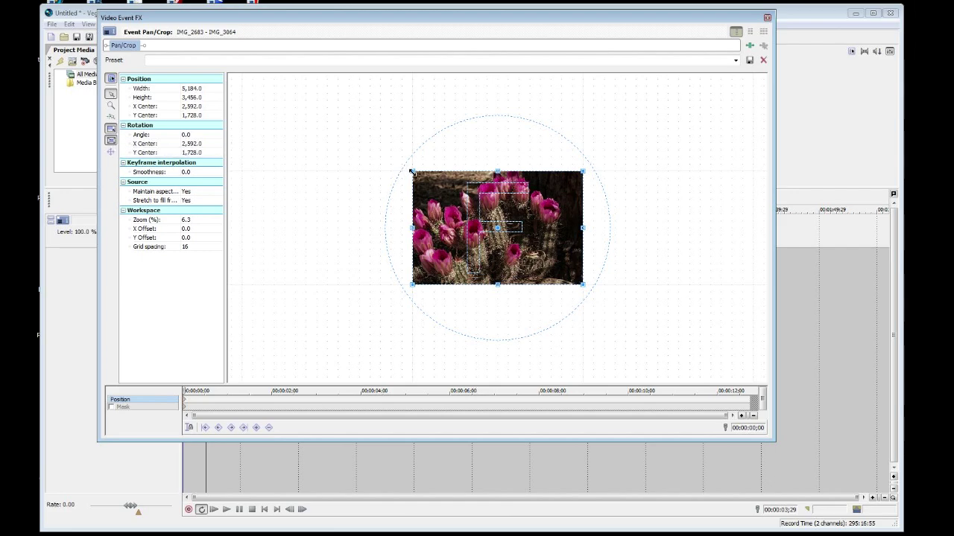
left_click_drag(412, 171, 458, 201)
Set the pan/crop frame's Width to 1920 and Height to 1080
mouse_move(425, 191)
left_mouse_down()
mouse_move(381, 153)
mouse_move(432, 186)
mouse_move(381, 149)
mouse_move(432, 182)
left_mouse_up()
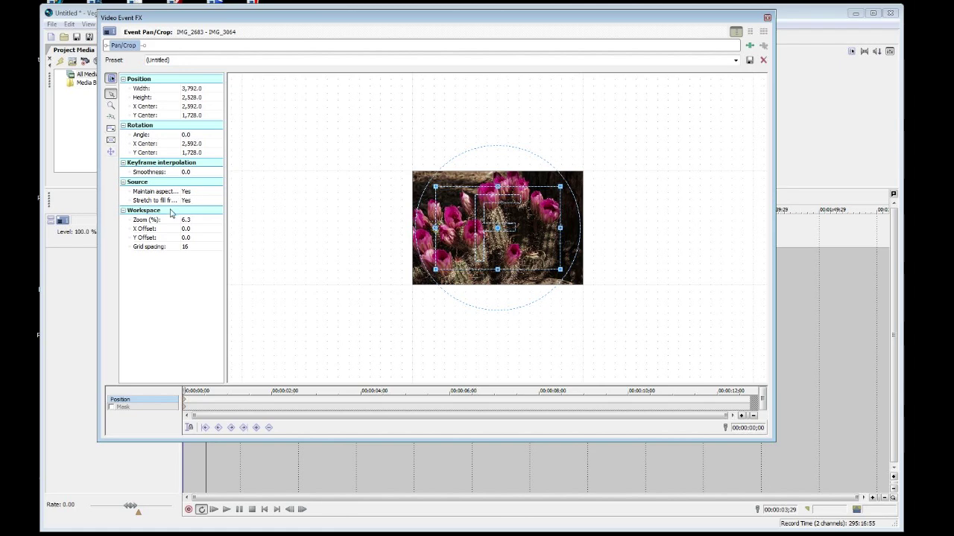
left_click(198, 89)
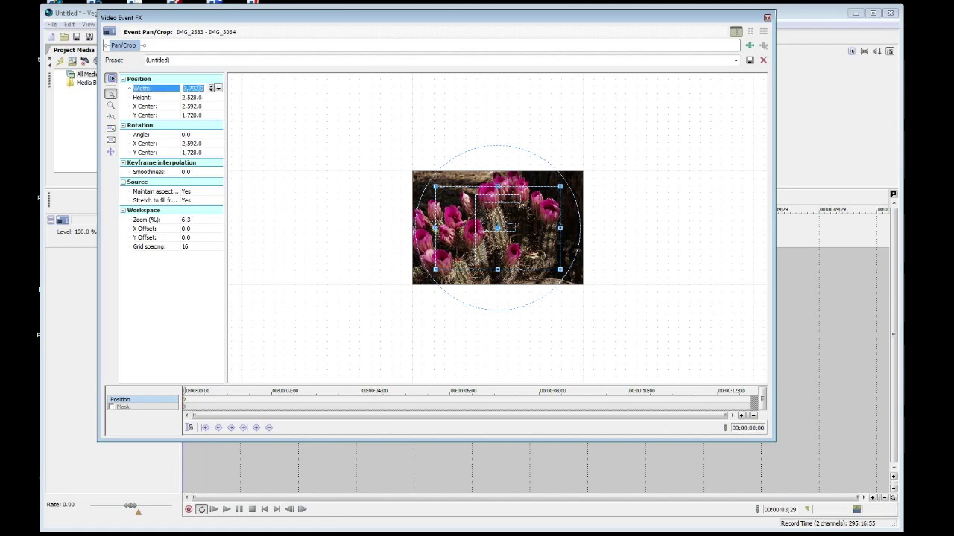
type("1,92")
type("0")
key("Tab")
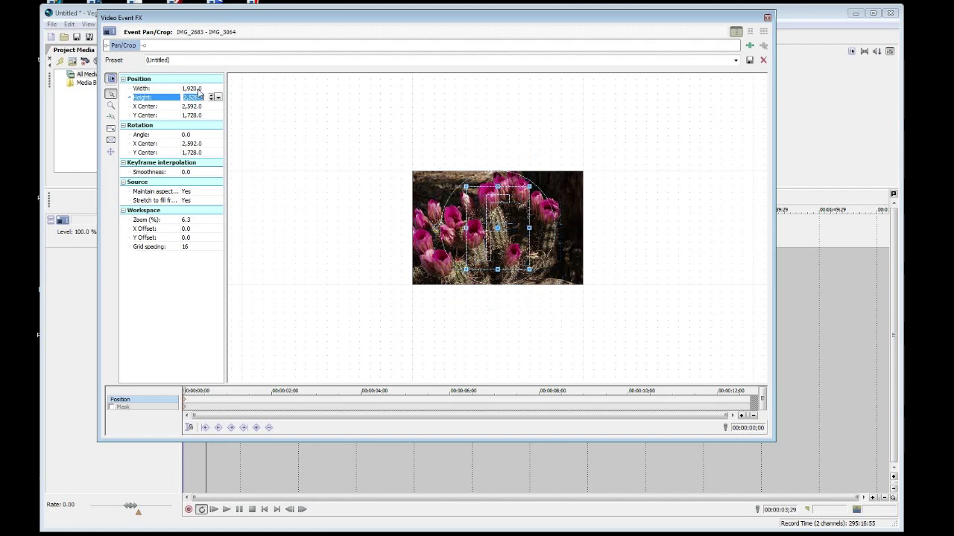
type("1080")
key("Tab")
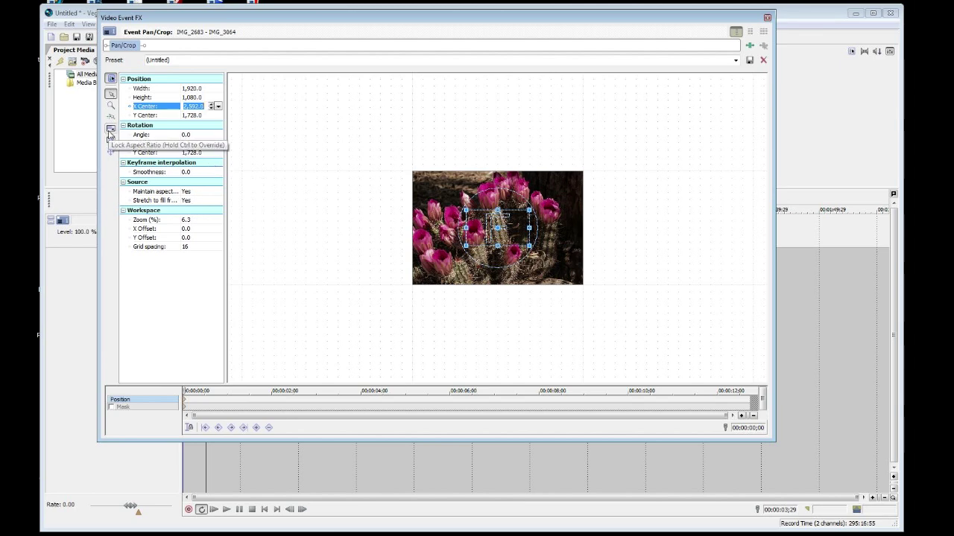
Lock the aspect ratio, enlarge the crop frame to the image edges, and dock the Pan/Crop window
left_click(110, 131)
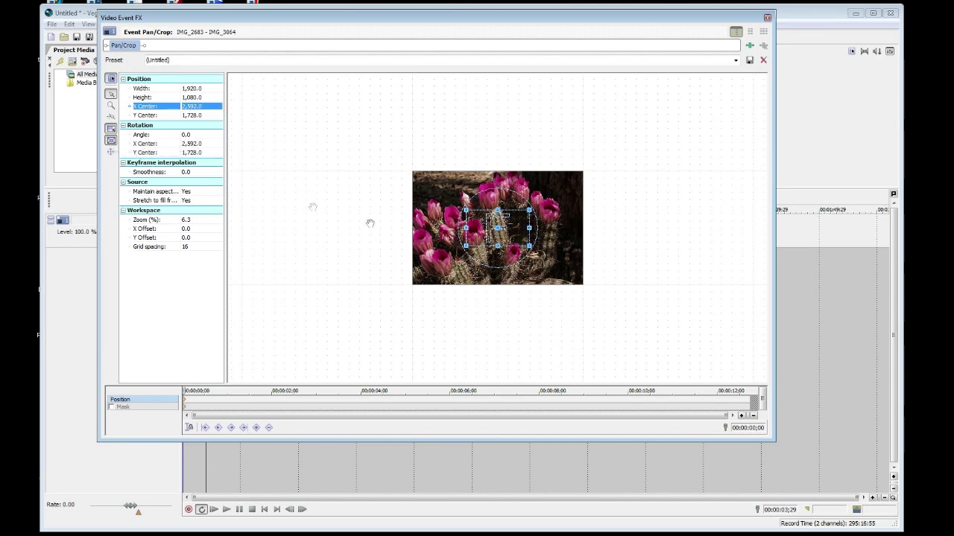
left_click(465, 211)
left_click_drag(465, 210, 411, 175)
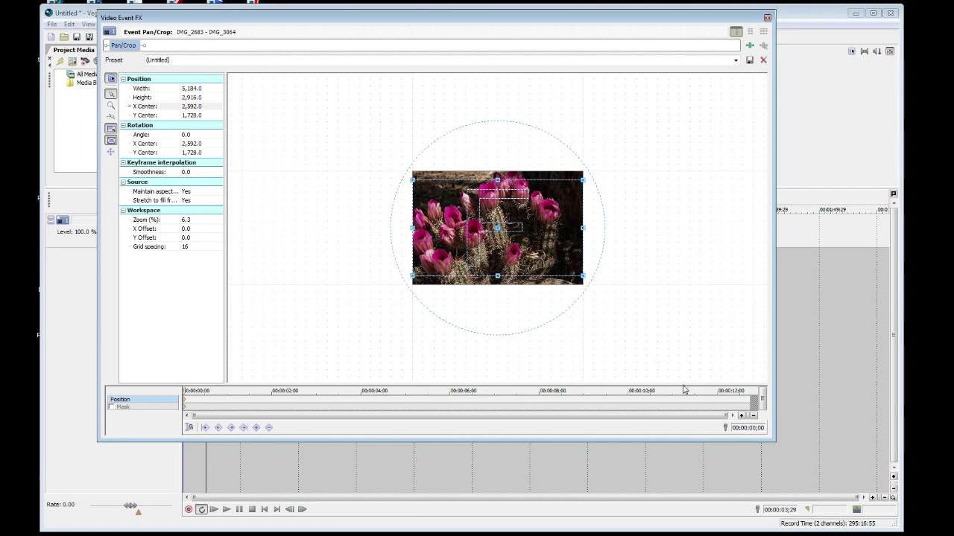
left_click_drag(544, 26, 690, 77)
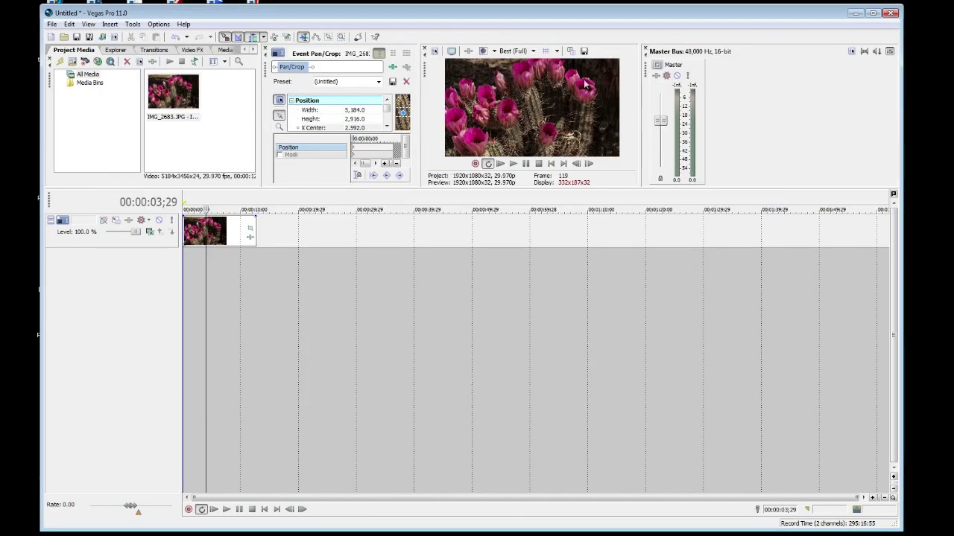
Float the Video Preview to check the framing, re-dock it, and pull Pan/Crop out into a larger window
left_click_drag(426, 73, 63, 36)
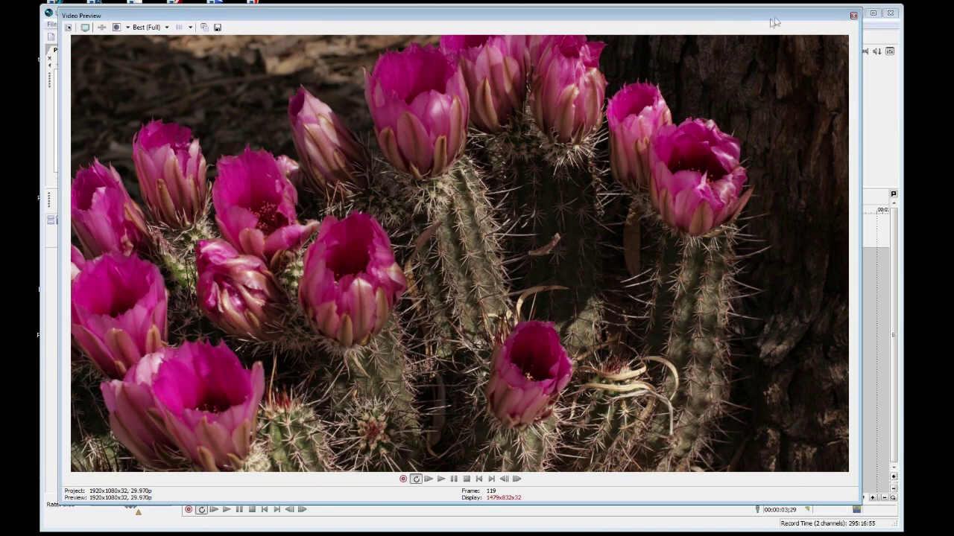
double_click(819, 15)
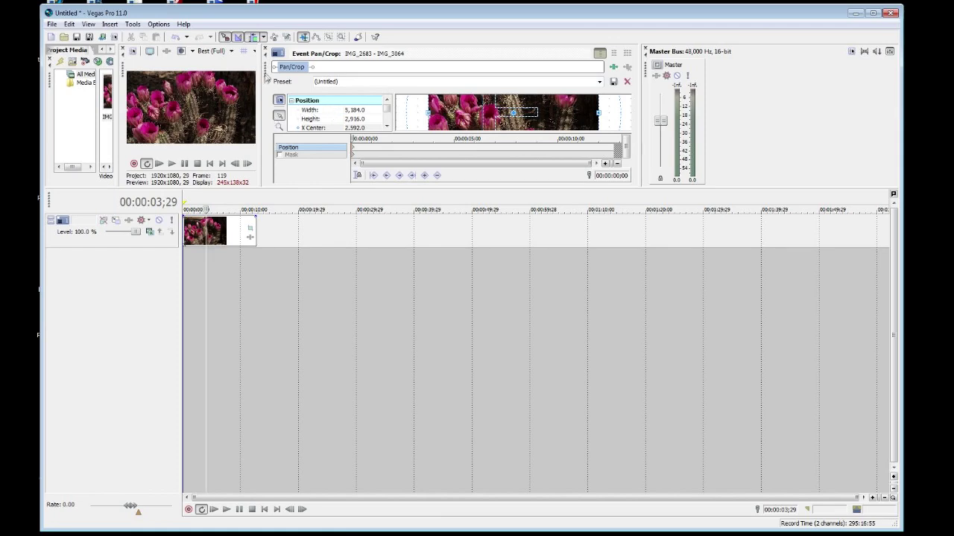
left_click_drag(267, 78, 119, 47)
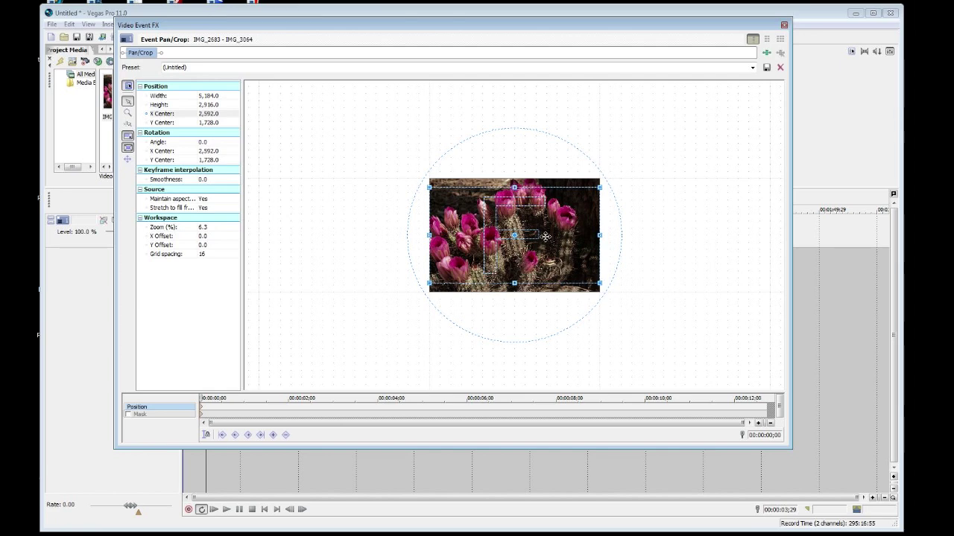
Nudge the crop frame up, shrink it, and move it left and down over the blooms
key("Up")
key("Up")
key("Up")
key("Up")
key("Up")
key("Up")
key("Up")
key("Up")
key("Up")
key("Up")
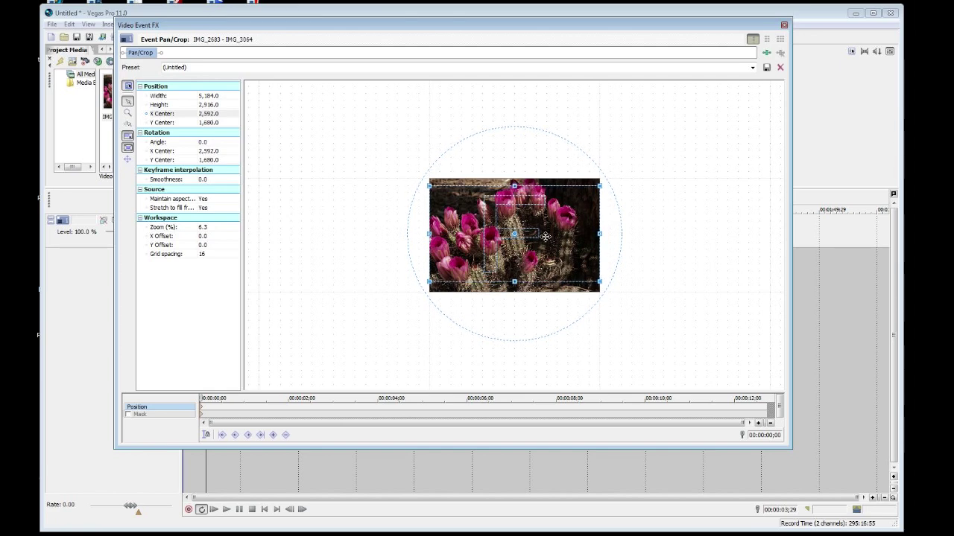
key("Up")
key("Up")
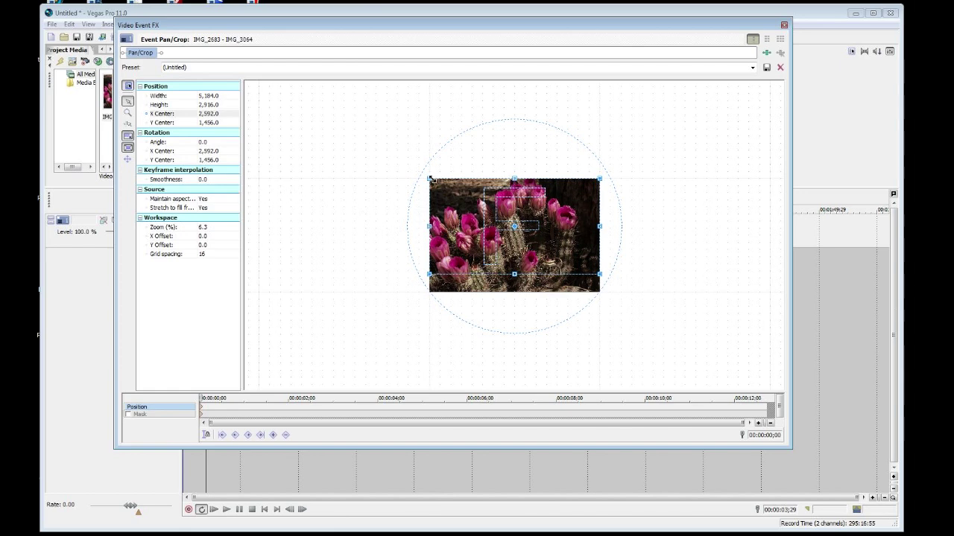
left_click_drag(429, 178, 471, 203)
left_click_drag(505, 232, 471, 242)
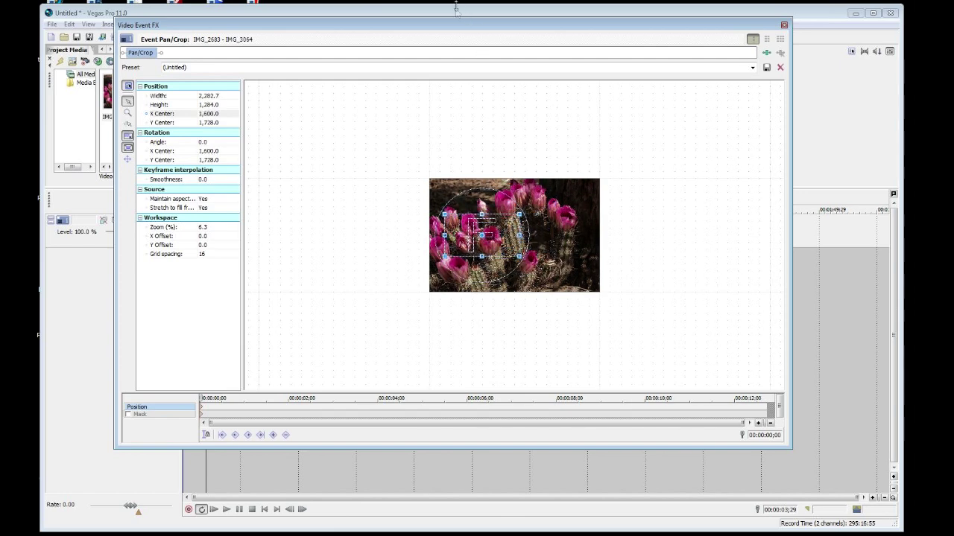
Dock the Pan/Crop settings and float the Video Preview to check the close-up before re-docking it
left_click_drag(450, 26, 532, 90)
left_click_drag(127, 74, 78, 18)
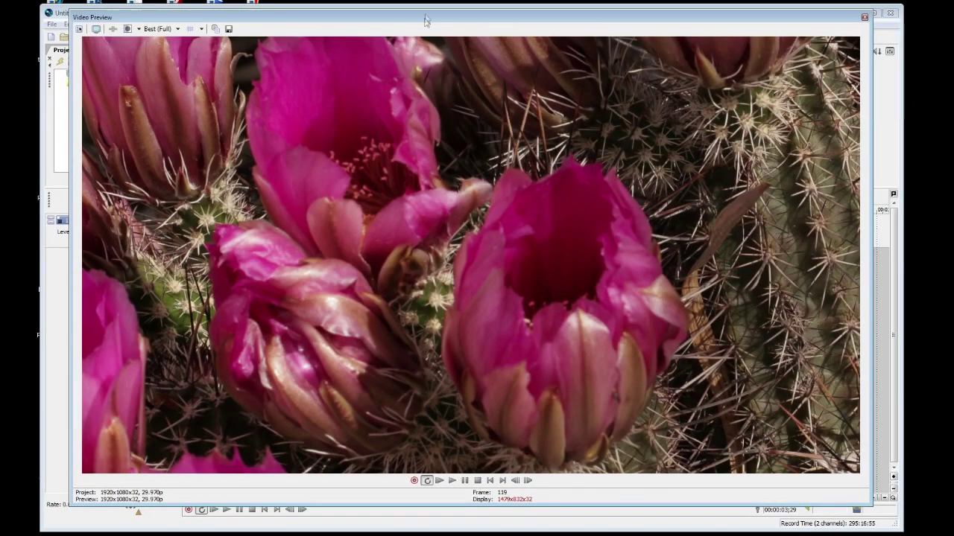
left_click_drag(424, 20, 416, 56)
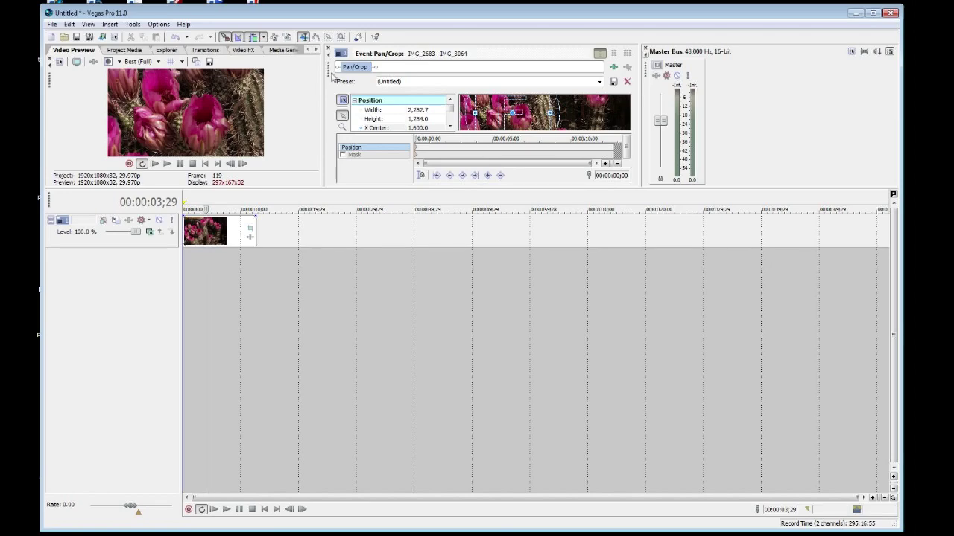
Float the Pan/Crop editor and Video Preview in their own windows, bringing Pan/Crop to the front
double_click(332, 77)
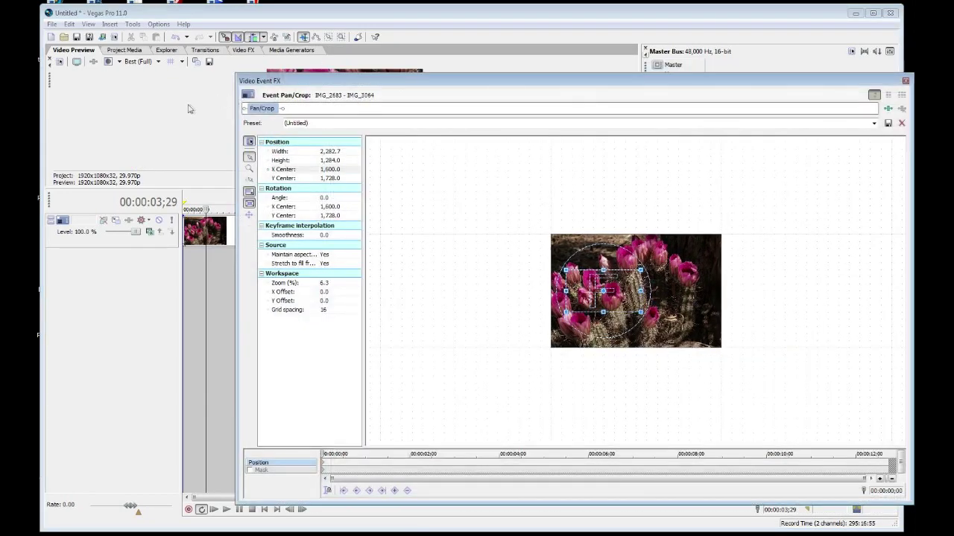
double_click(48, 75)
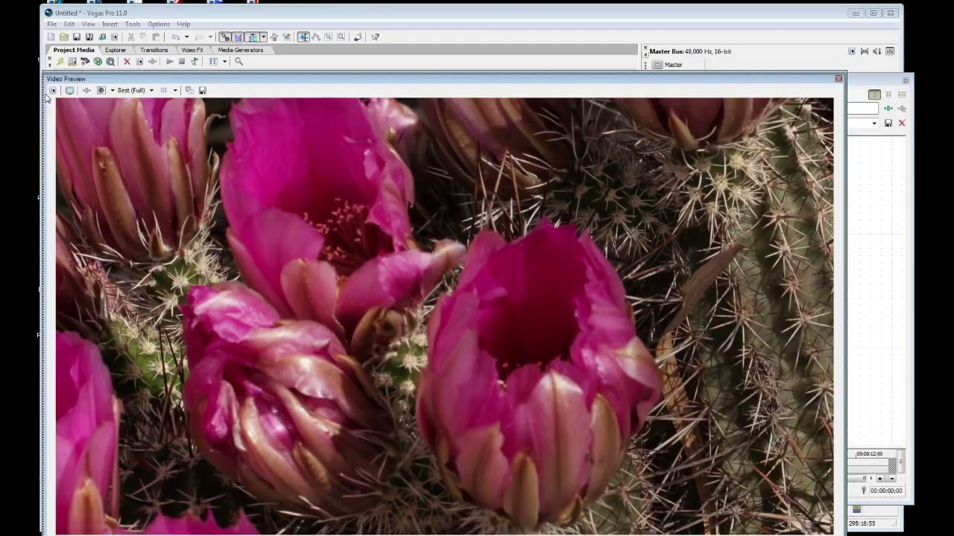
left_click(862, 88)
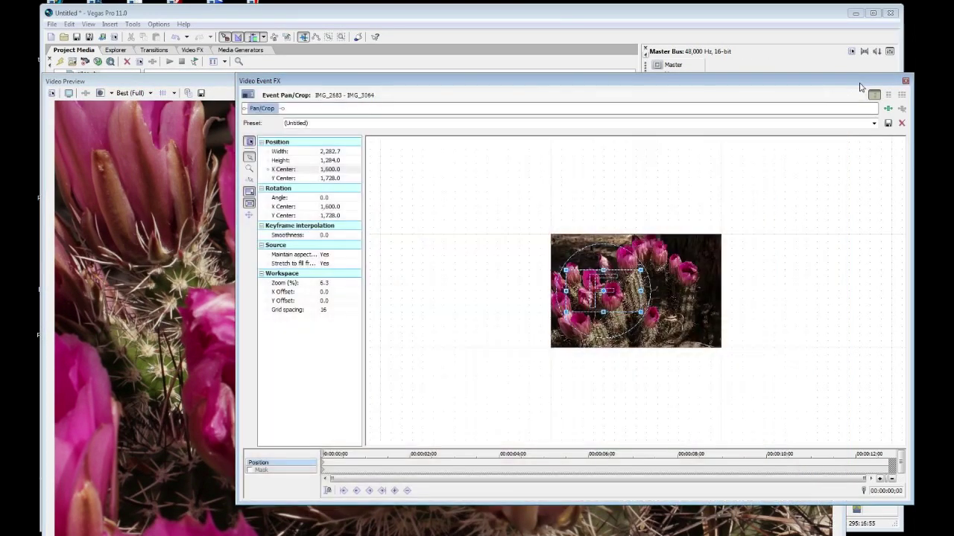
left_click(147, 277)
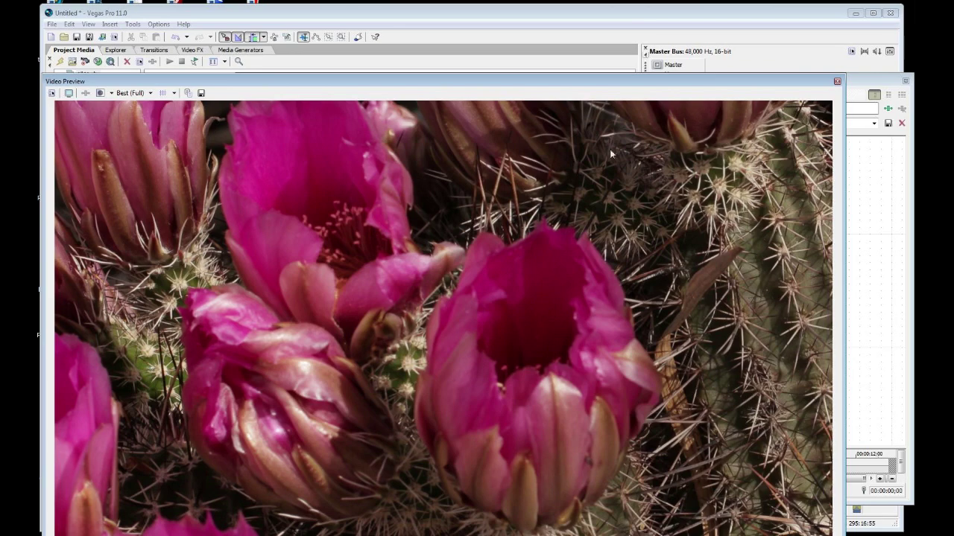
left_click(857, 81)
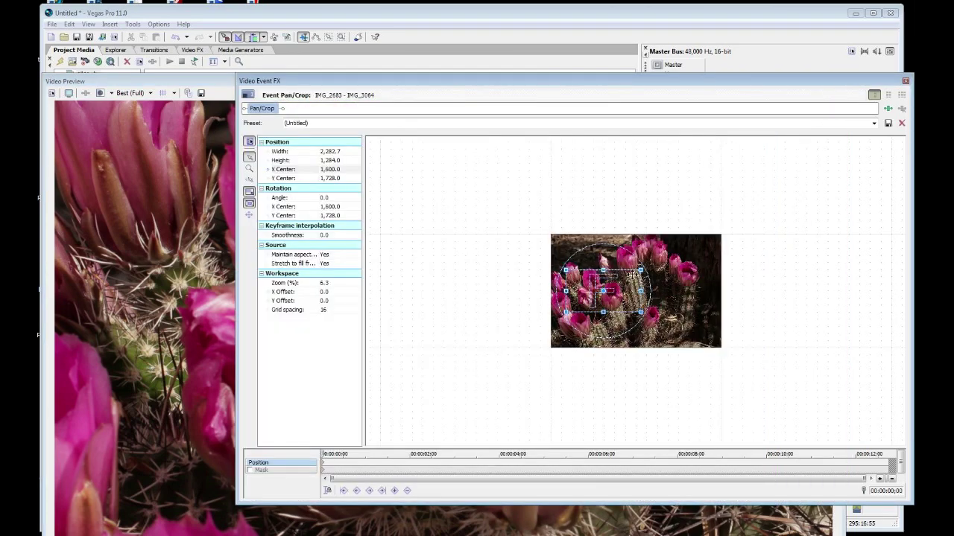
Enlarge the crop frame, shift it right and up, and dock Pan/Crop into the upper workspace
left_click_drag(640, 270, 673, 251)
left_click_drag(638, 277, 678, 264)
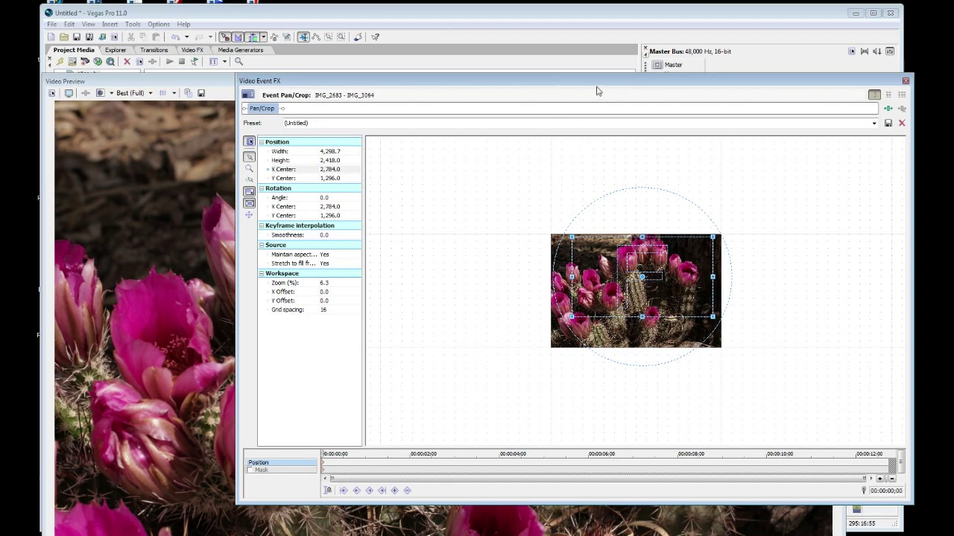
left_click_drag(596, 82, 562, 51)
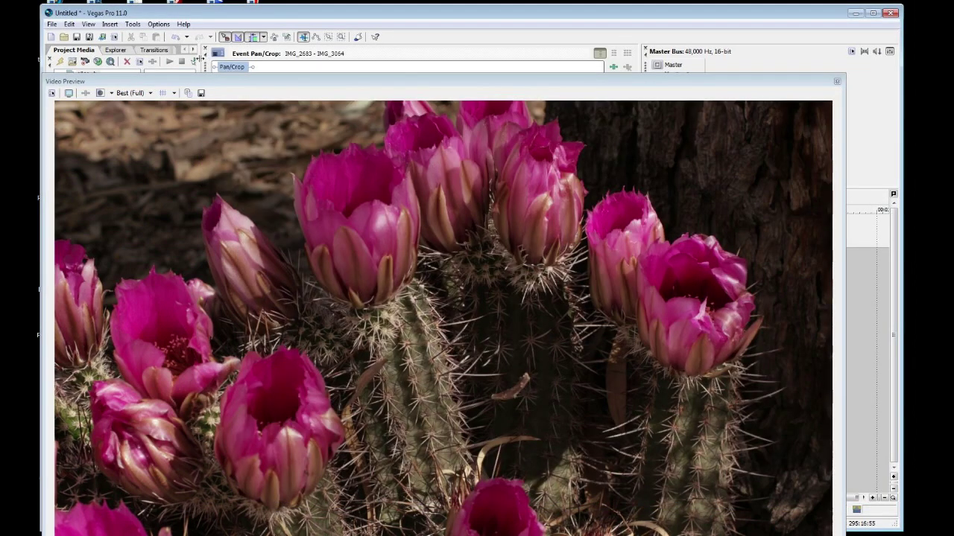
left_click_drag(202, 59, 313, 186)
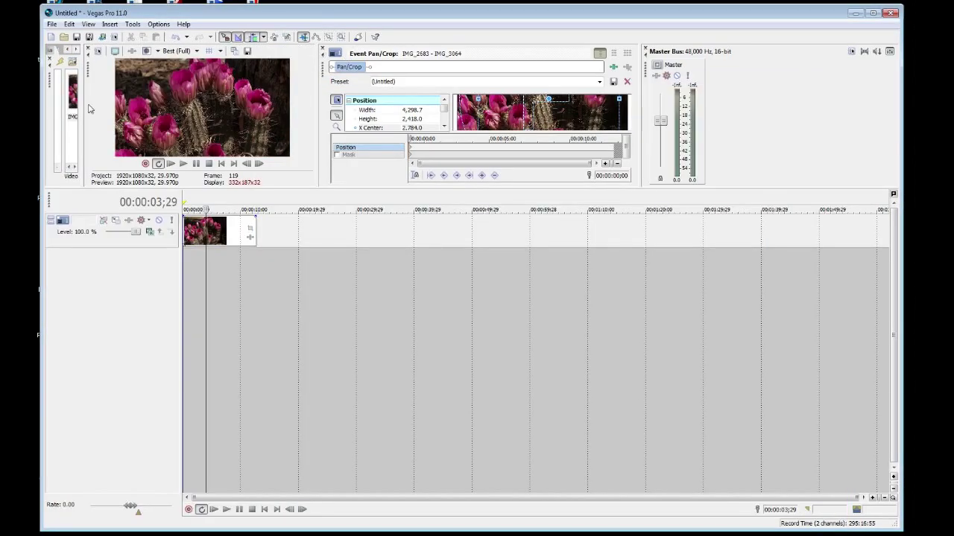
Widen the Project Media and Video Preview panes, then set a loop region from 00:00:00;00 to 00:00:12;22
left_click_drag(88, 108, 217, 107)
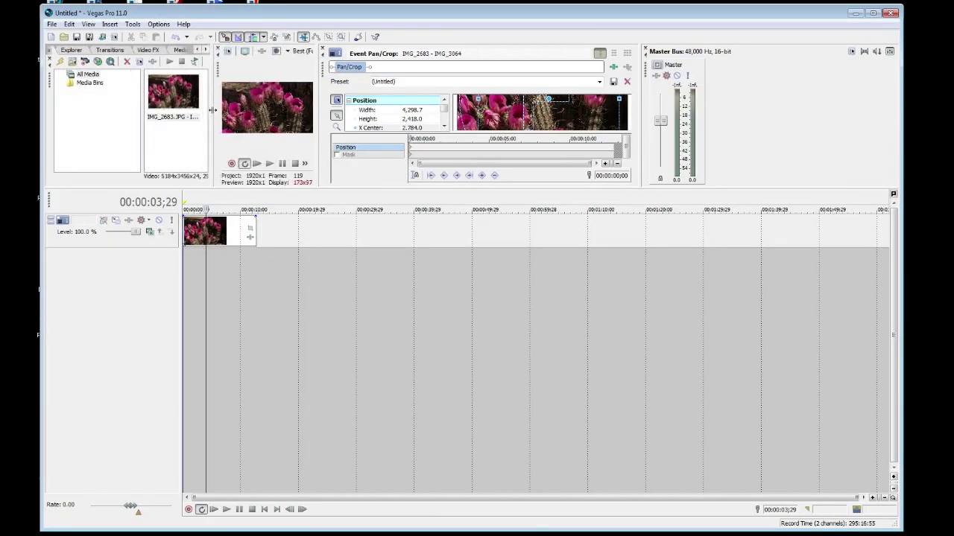
left_click_drag(321, 103, 472, 103)
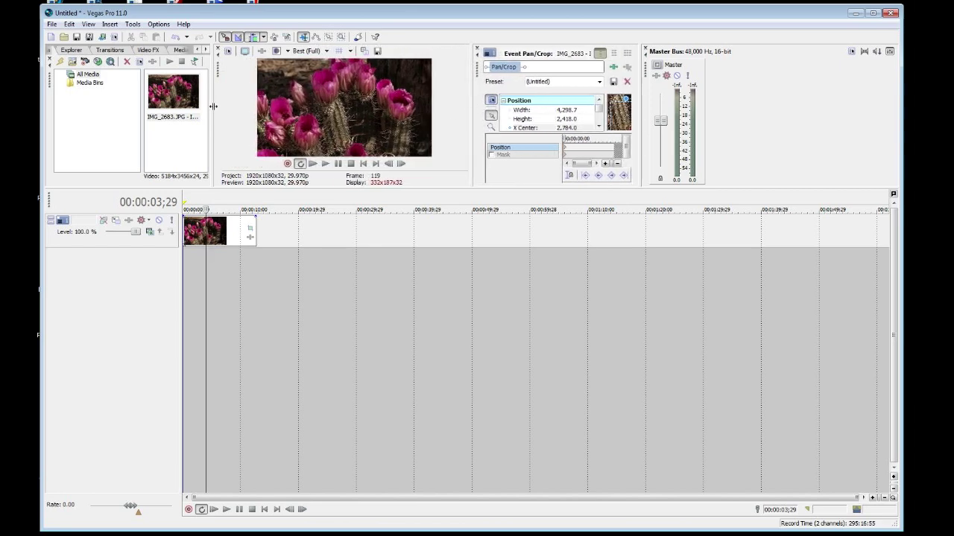
left_click_drag(214, 105, 276, 107)
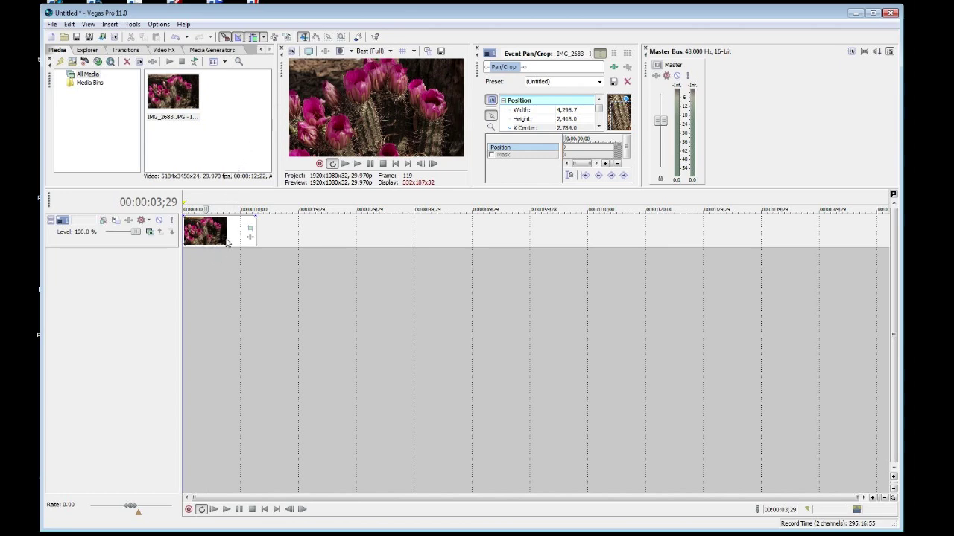
left_click_drag(190, 203, 254, 201)
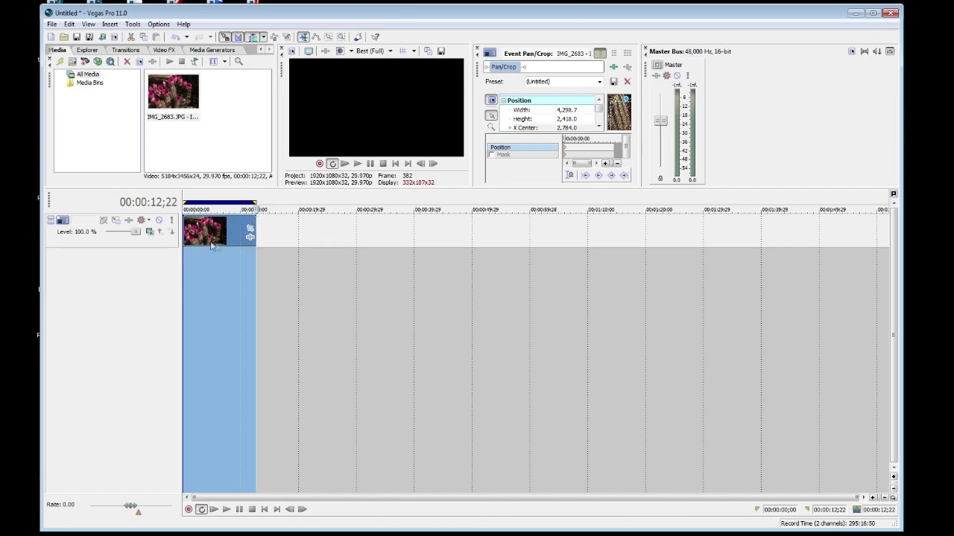
left_click(132, 24)
Start Render to New Track and browse to R:\stock raw\demo-out from sony
left_click(158, 64)
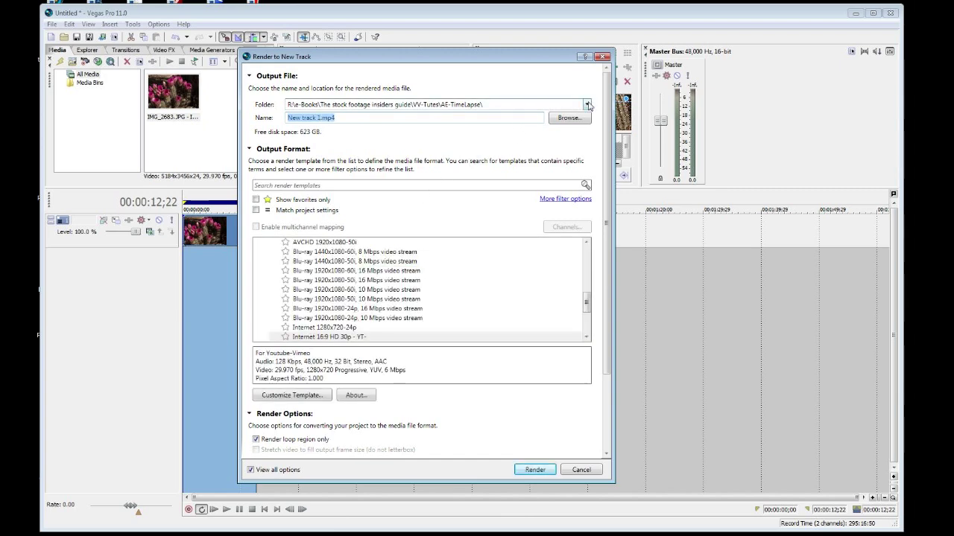
left_click(571, 119)
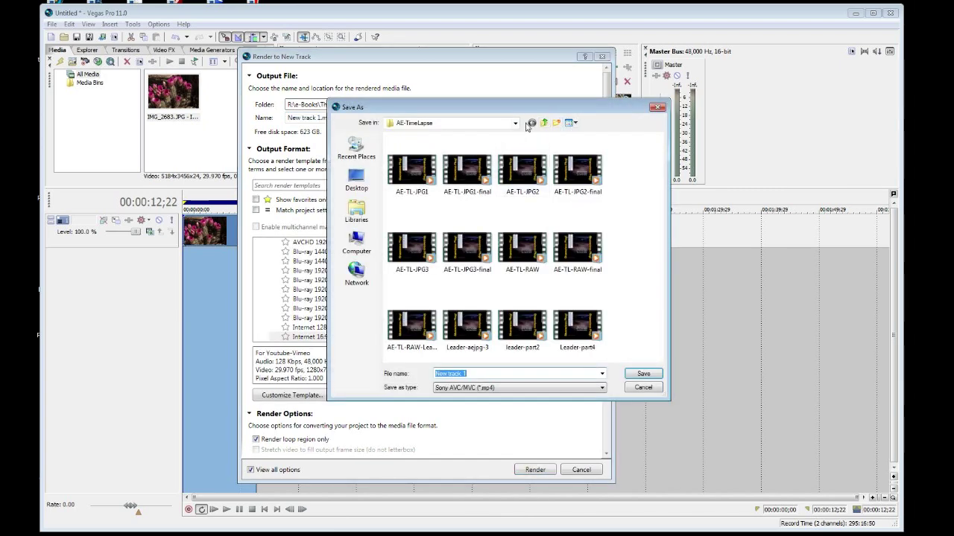
left_click(514, 123)
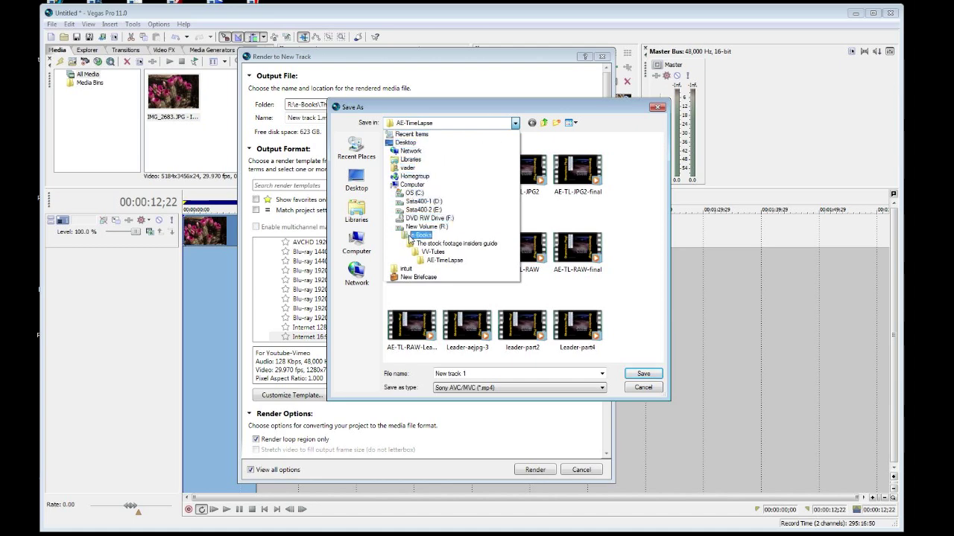
left_click(423, 226)
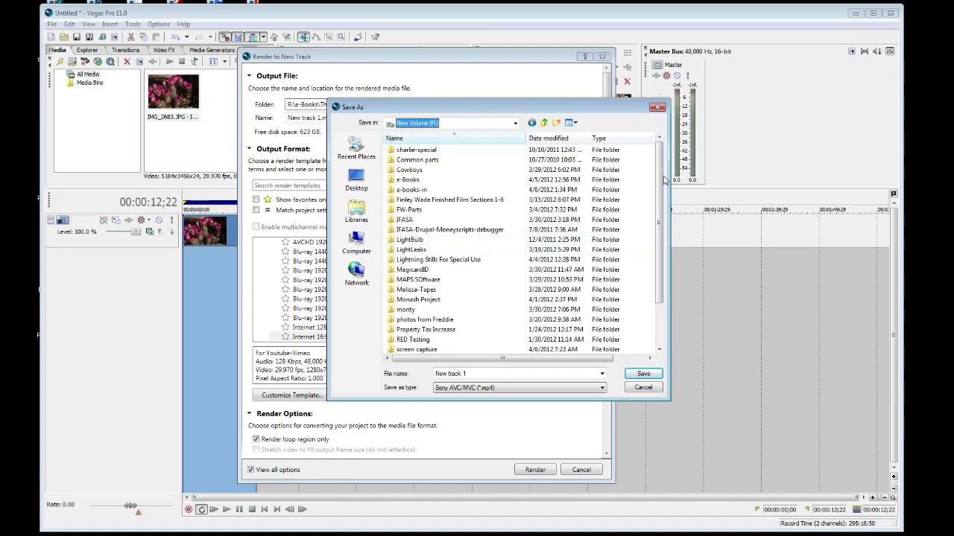
left_click_drag(663, 180, 663, 221)
double_click(418, 325)
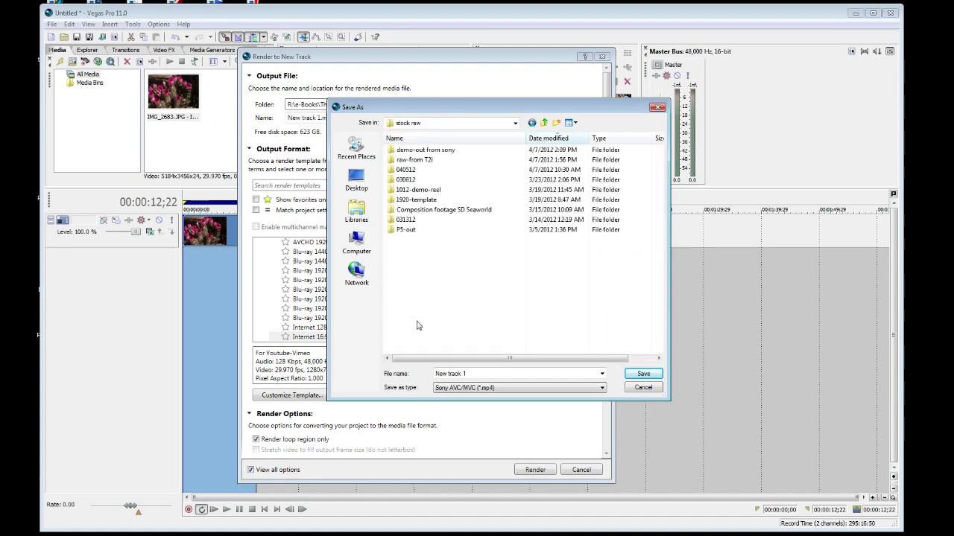
double_click(448, 152)
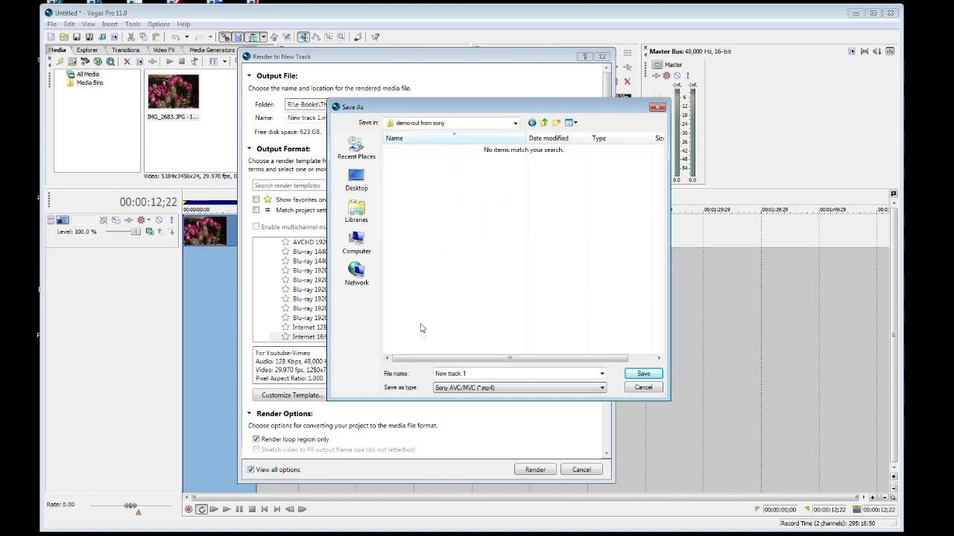
Name the render output tl-imgseq and confirm the folder and file name
left_click(451, 373)
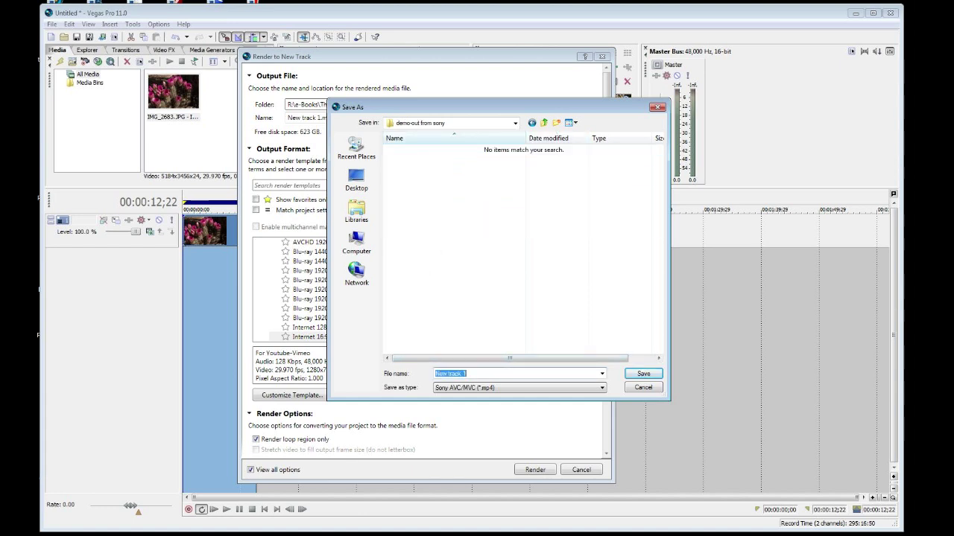
type("tl-imgseq")
left_click(602, 389)
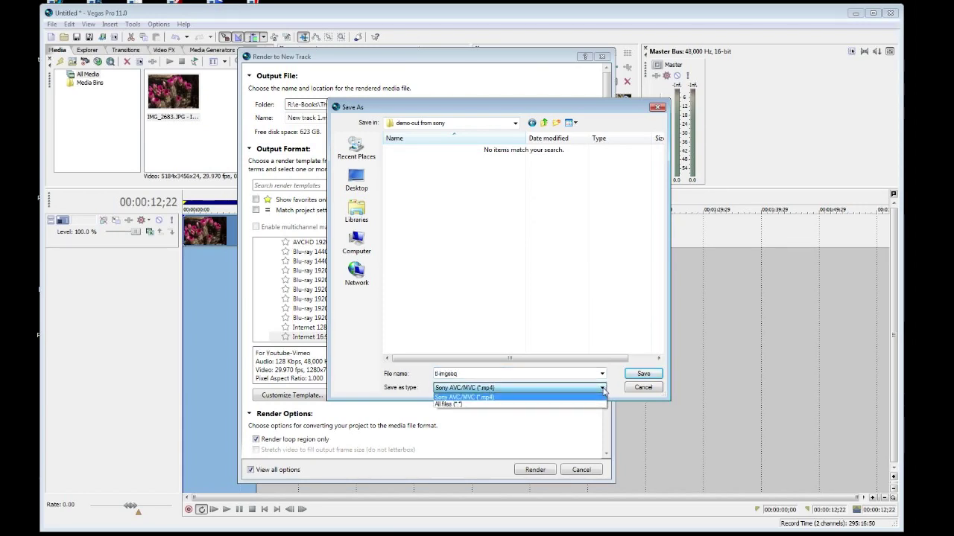
left_click(602, 397)
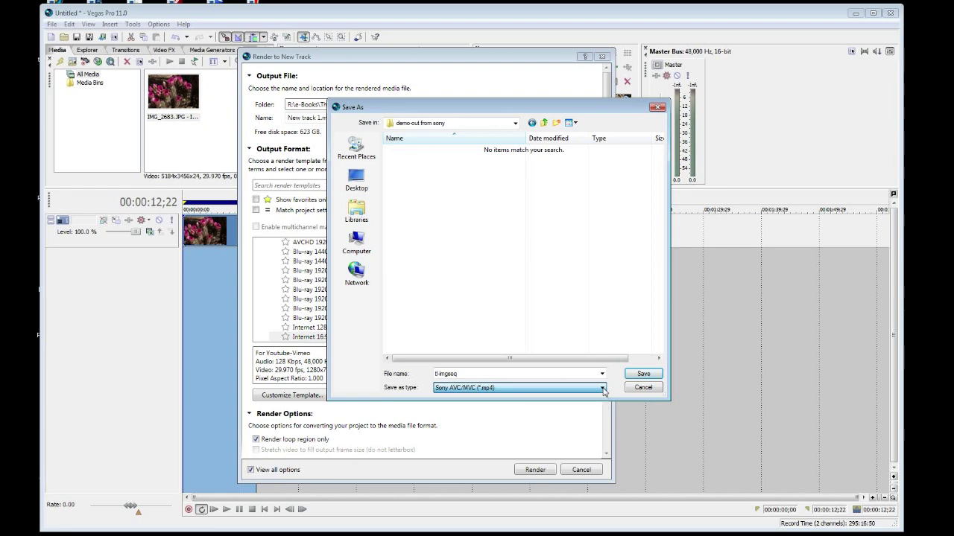
left_click(645, 376)
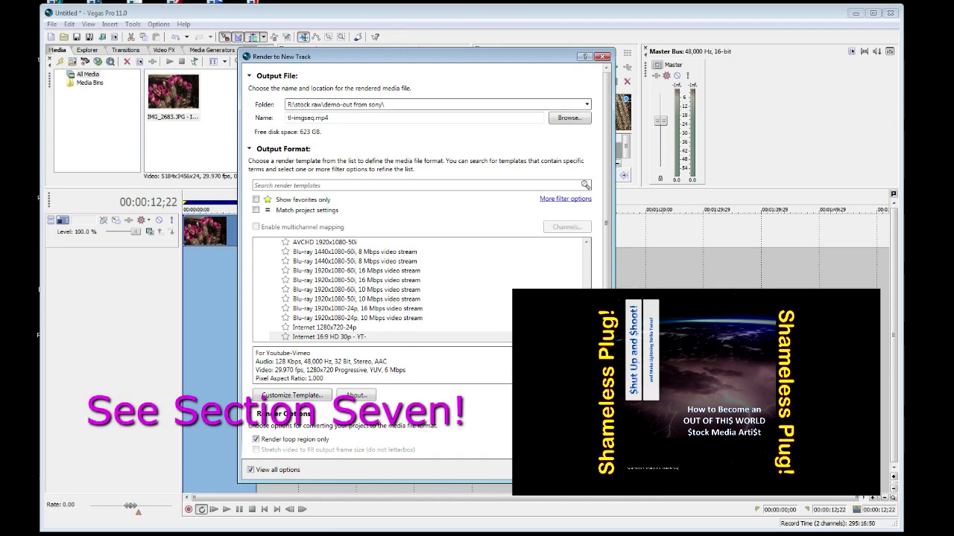
Choose the QuickTime 7 template P5-PJpegProg-91NA at 1920x1080 for tl-imgseq.mov
scroll(417, 291, "down", 3)
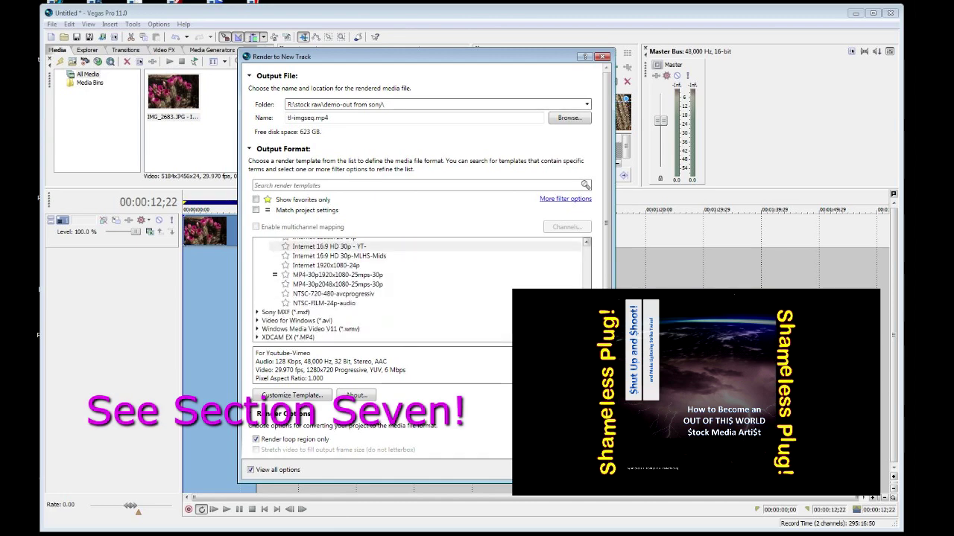
scroll(417, 291, "up", 5)
scroll(421, 291, "up", 5)
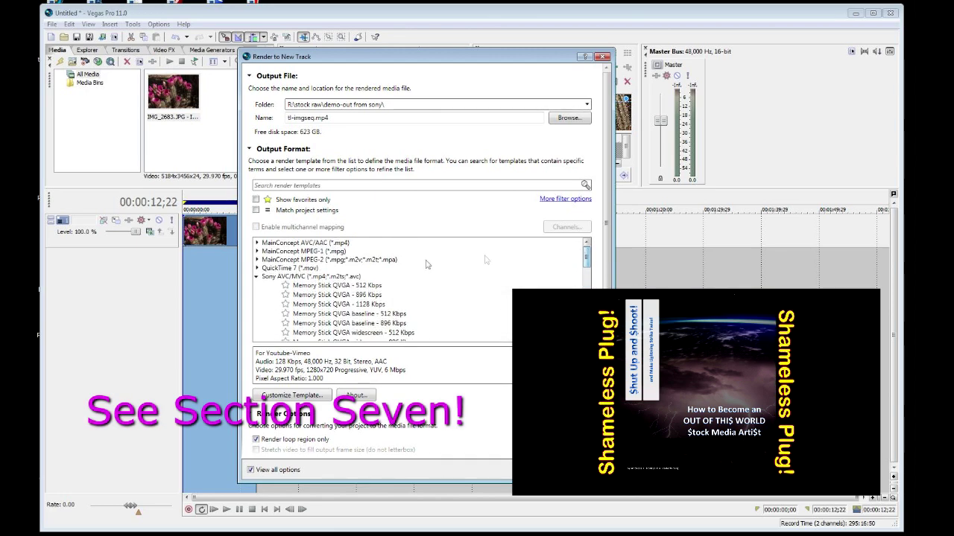
left_click(256, 277)
left_click(257, 269)
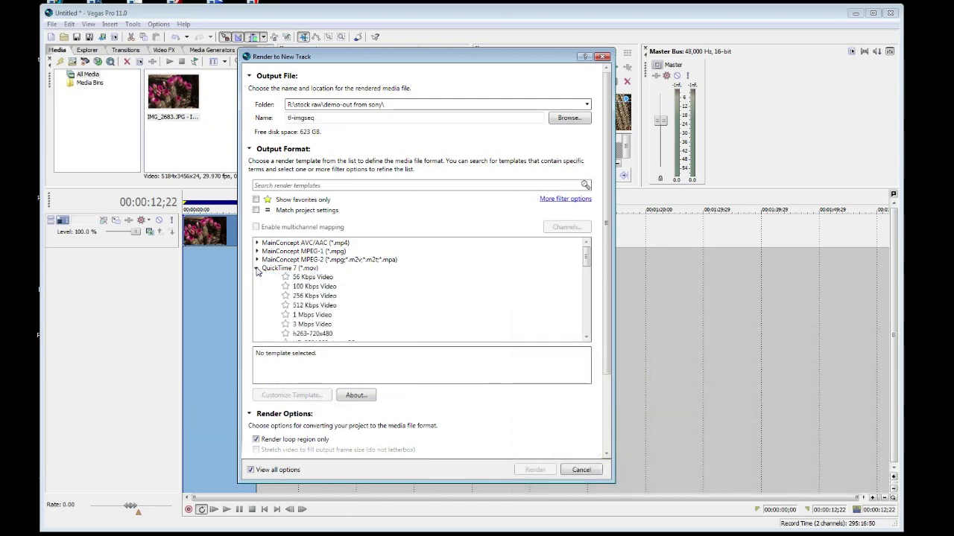
left_click_drag(585, 257, 586, 293)
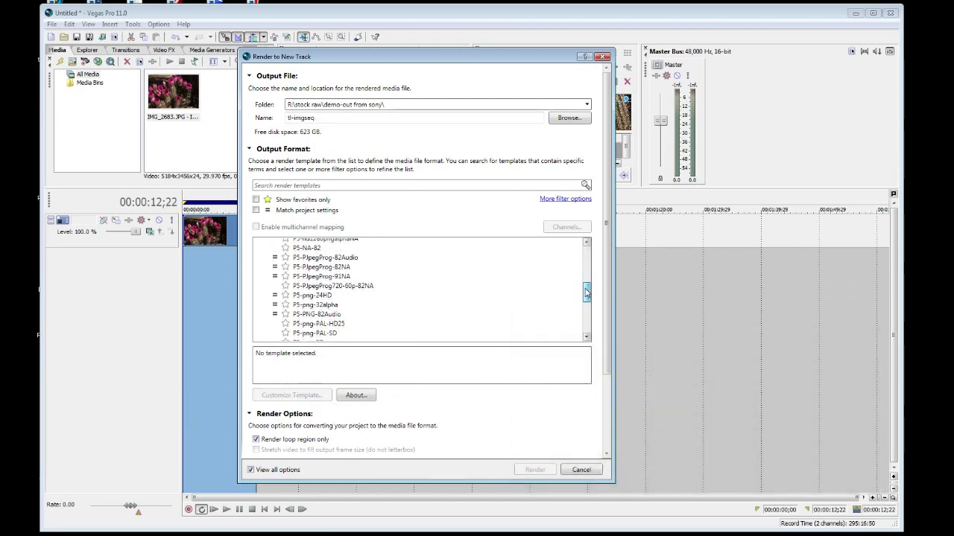
left_click(305, 278)
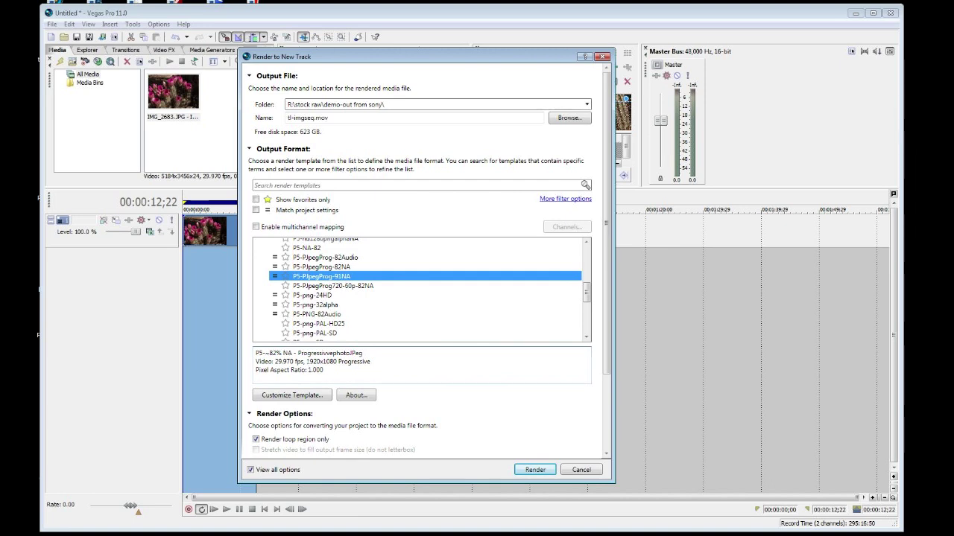
left_click_drag(306, 361, 322, 361)
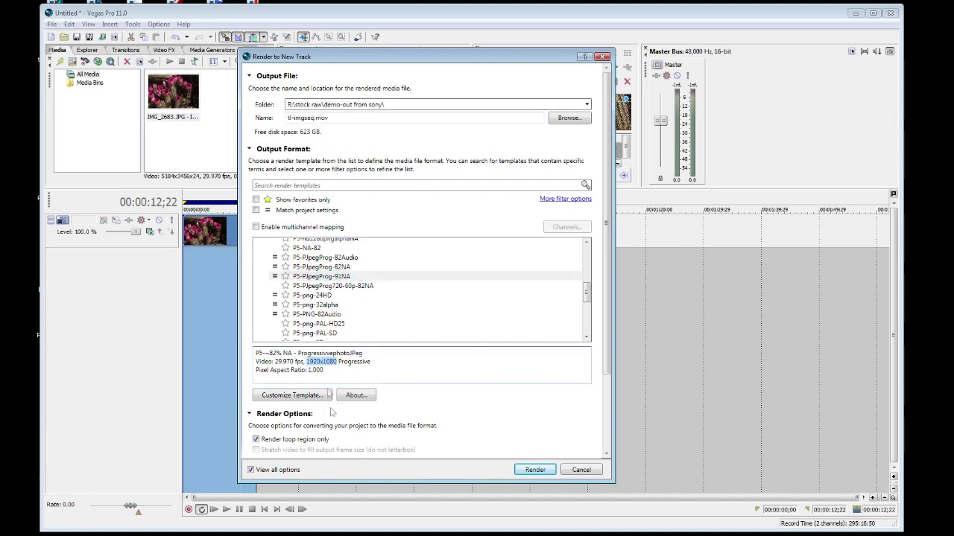
Render the loop region to tl-imgseq.mov
left_click(533, 470)
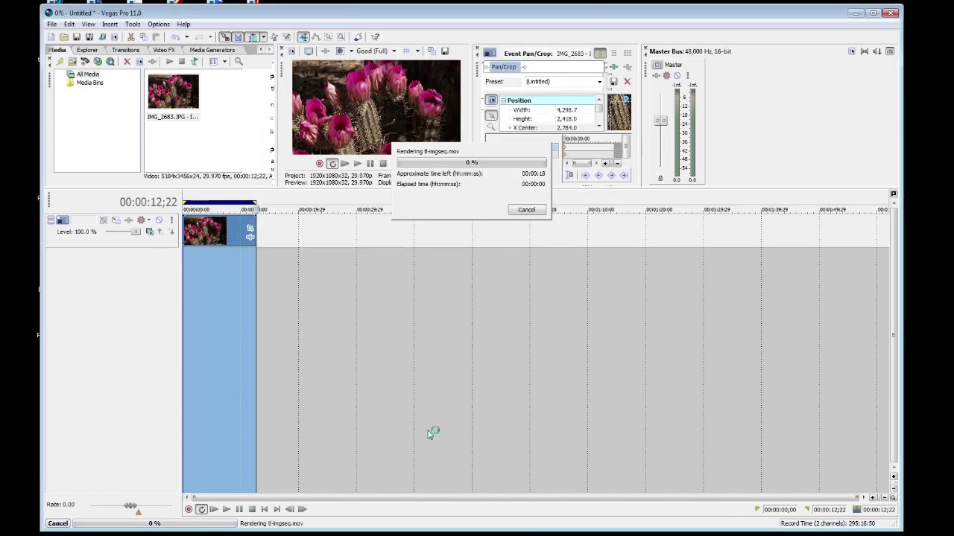